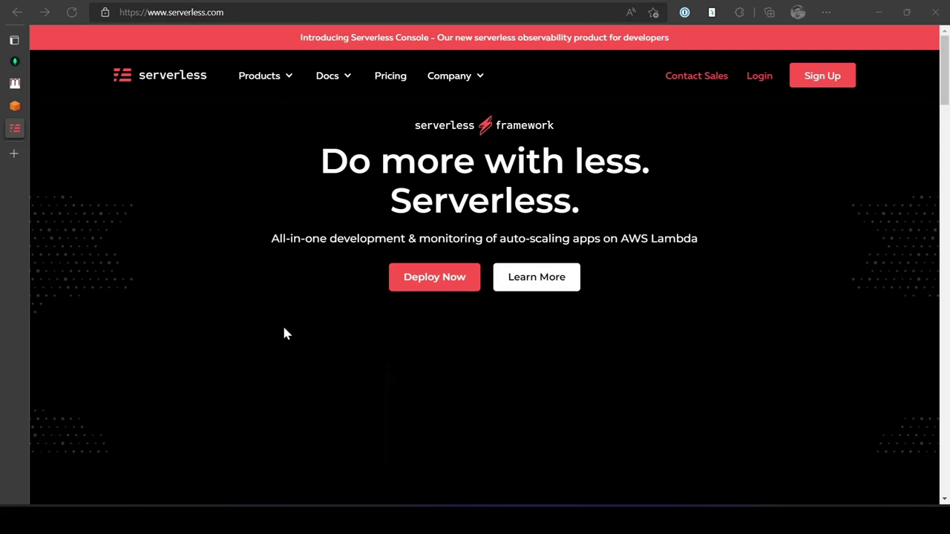
Find and highlight the npm install -g serverless command in the Framework's Getting Started docs.
{"action": "mouse_move", "coordinate": [324, 89]}
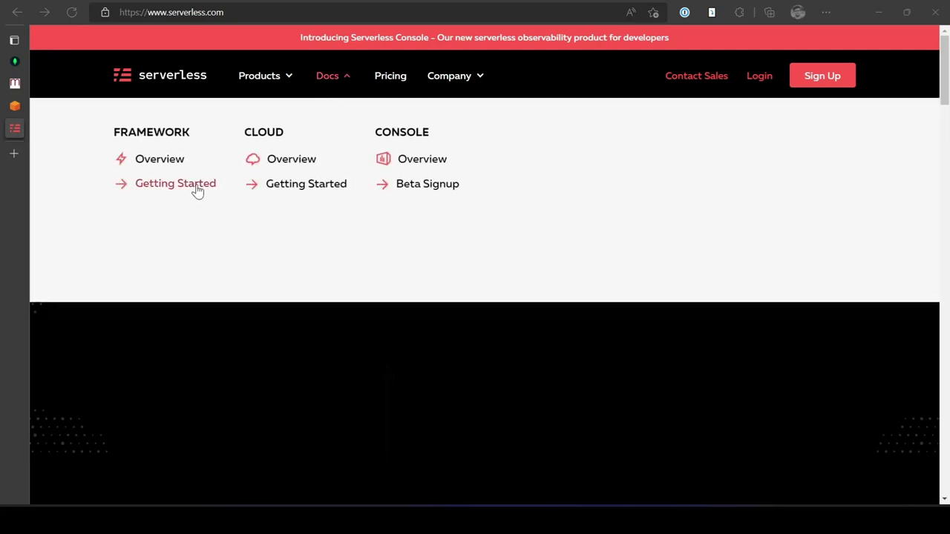
{"action": "left_click", "coordinate": [194, 186]}
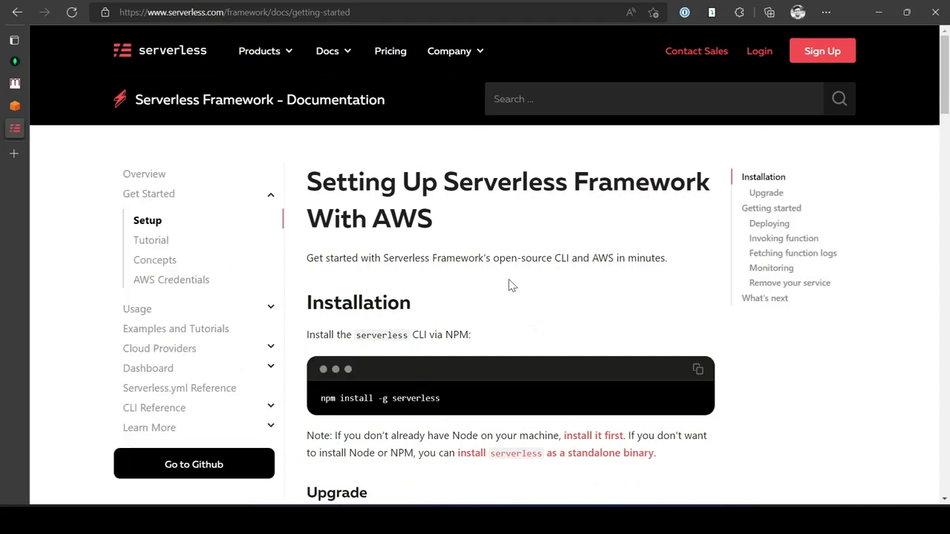
{"action": "scroll", "coordinate": [511, 286], "scroll_direction": "down", "scroll_amount": 1}
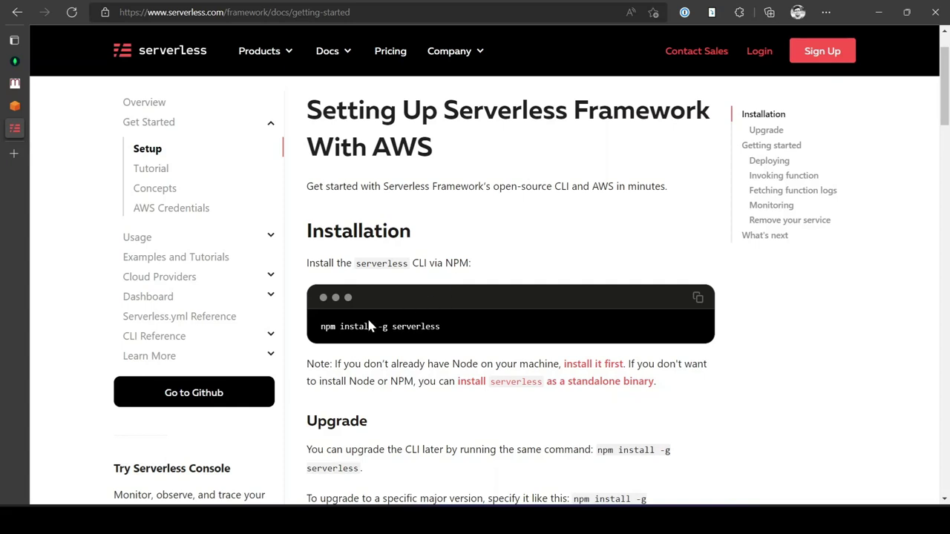
{"action": "left_click_drag", "start_coordinate": [320, 329], "coordinate": [447, 340]}
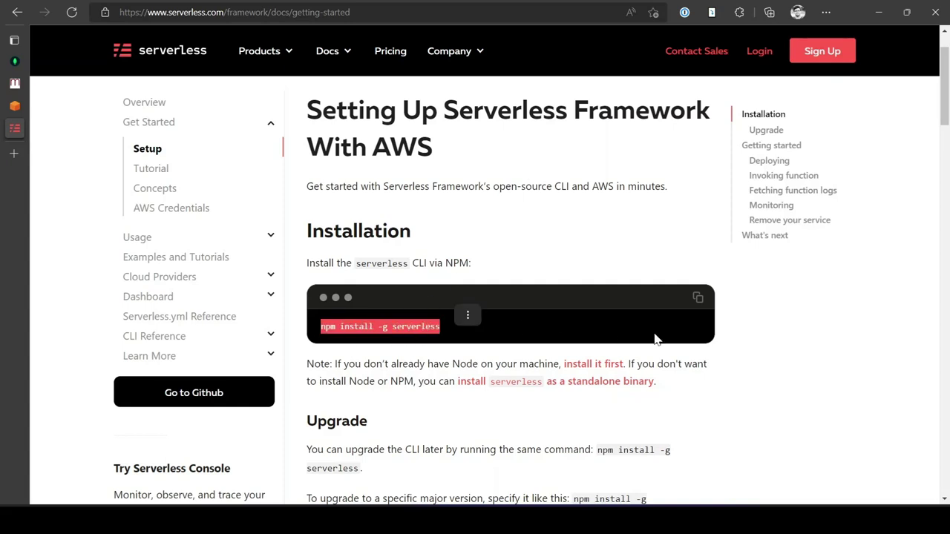
{"action": "left_click", "coordinate": [769, 374]}
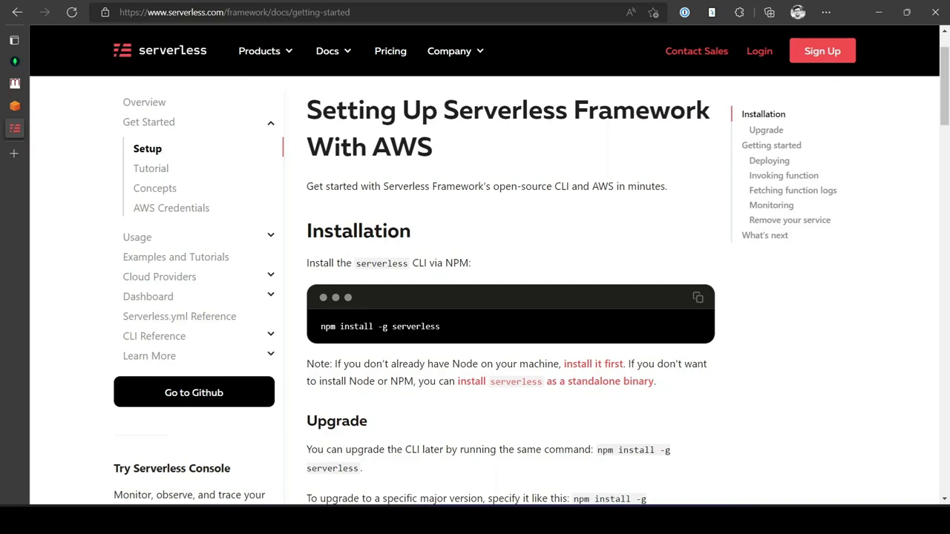
Run sudo npm install -g serverless in the terminal, enter the sudo password, and return to the docs.
{"action": "key", "text": "alt+Tab"}
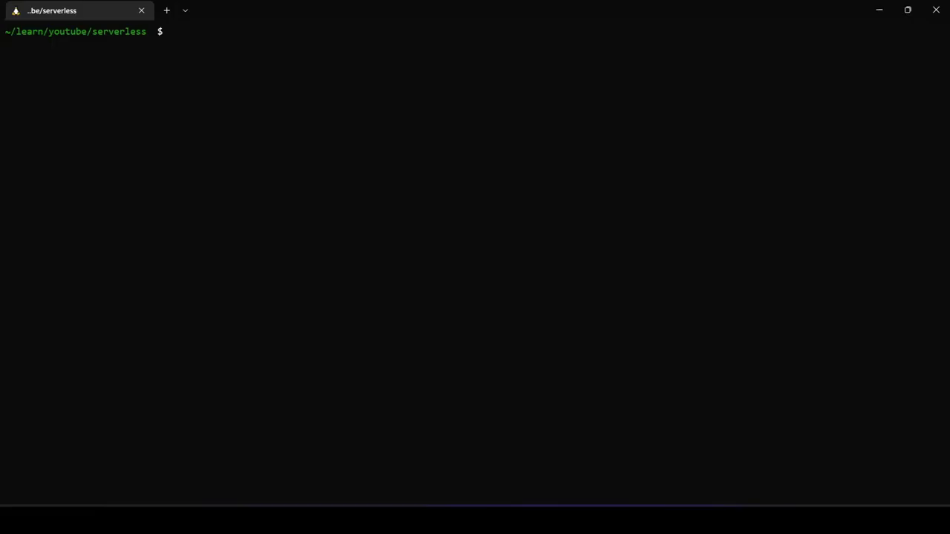
{"action": "type", "text": "sudo npm install -g ser"}
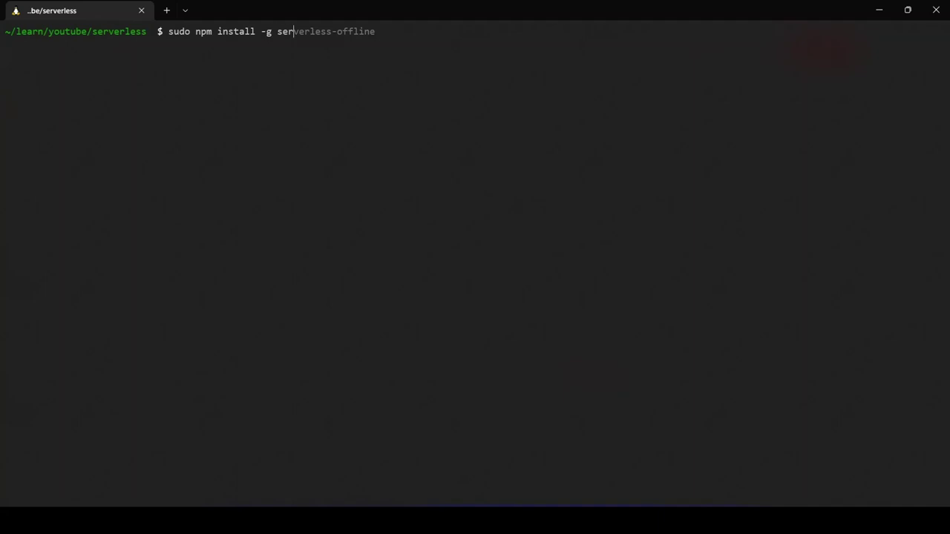
{"action": "type", "text": "verless"}
{"action": "key", "text": "Return"}
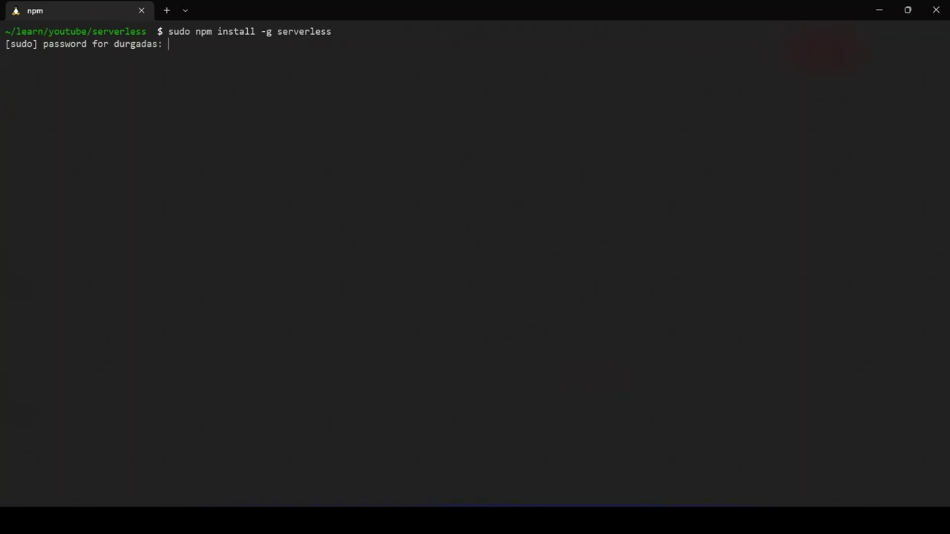
{"action": "key", "text": "Return"}
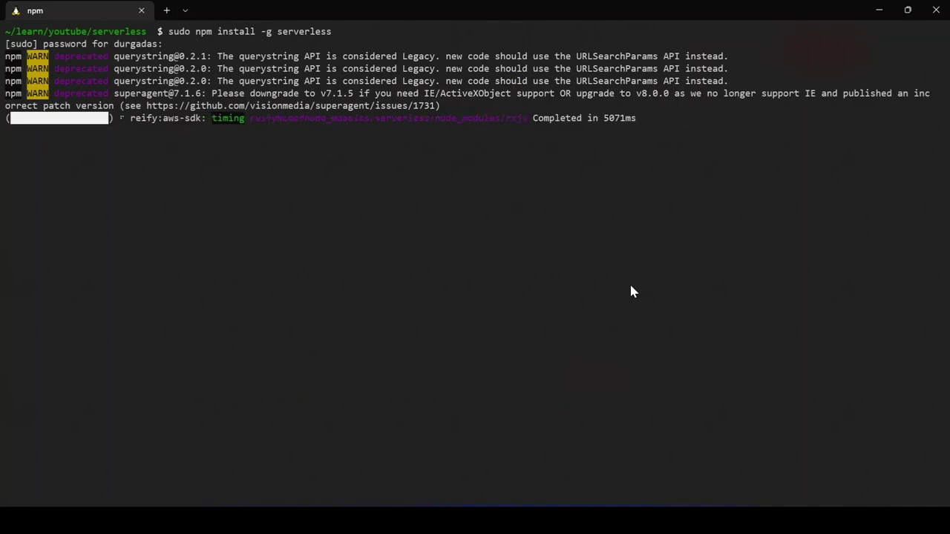
{"action": "key", "text": "alt+Tab"}
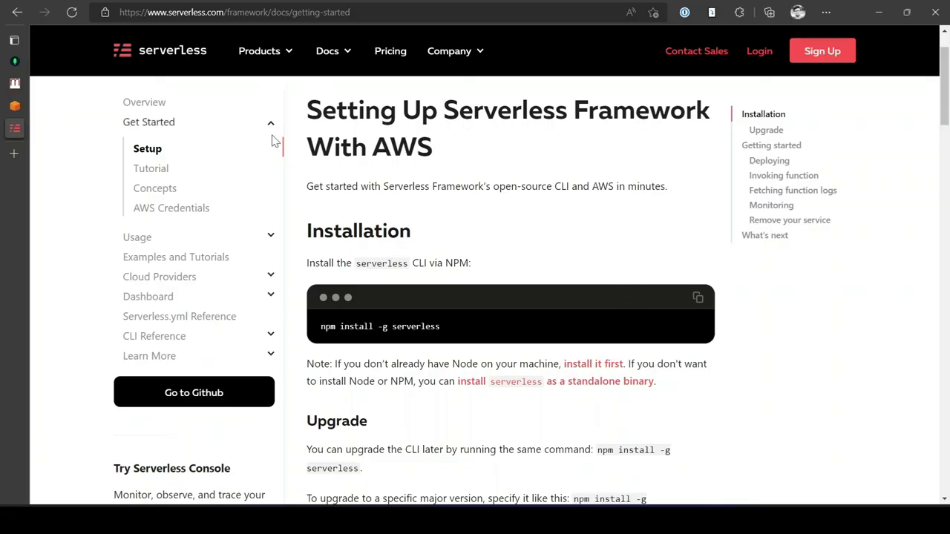
Start a new MongoDB Atlas project named 'youtube-serverless' from the Projects page.
{"action": "left_click", "coordinate": [15, 61]}
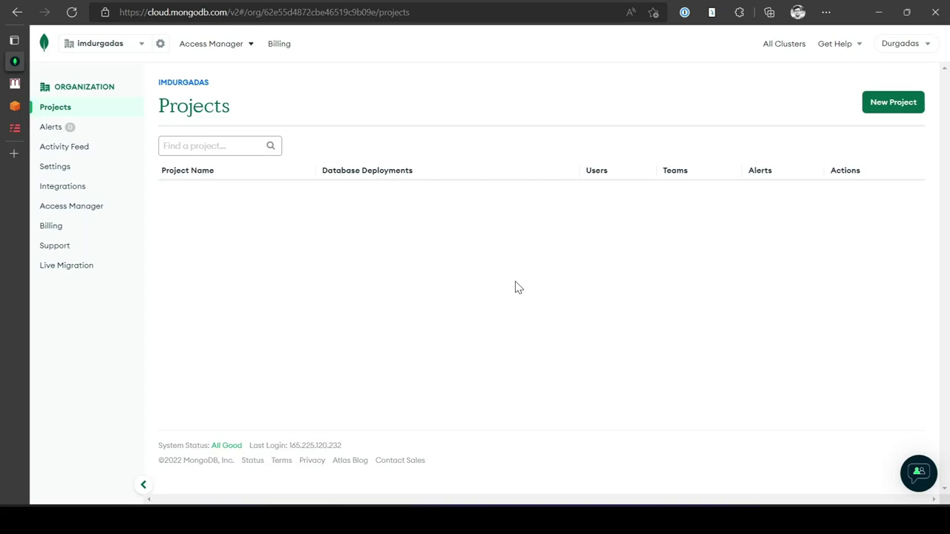
{"action": "left_click", "coordinate": [887, 103]}
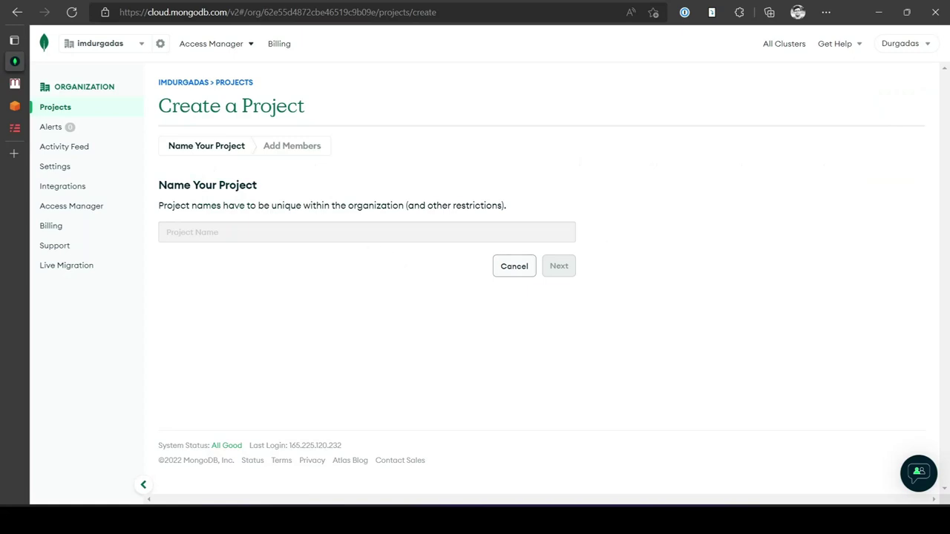
{"action": "type", "text": "youtube"}
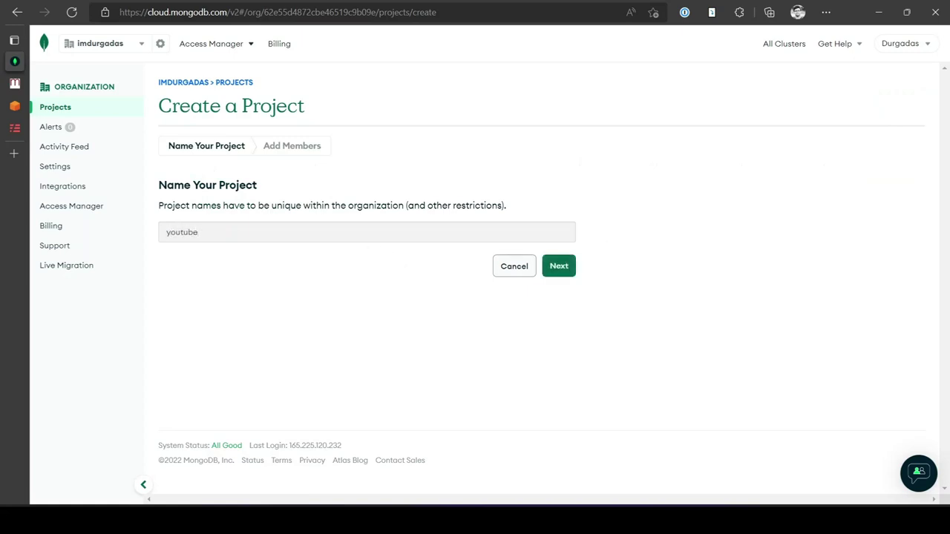
{"action": "type", "text": "-serverless"}
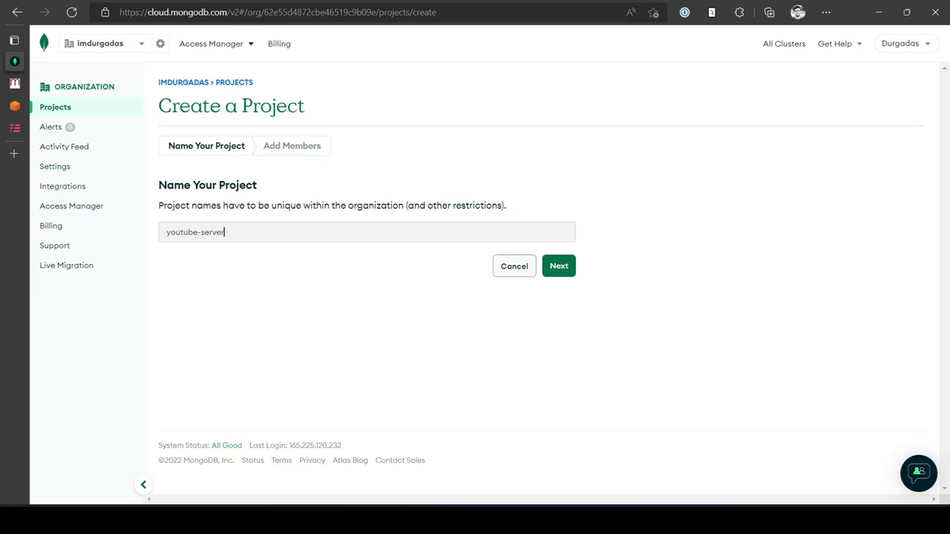
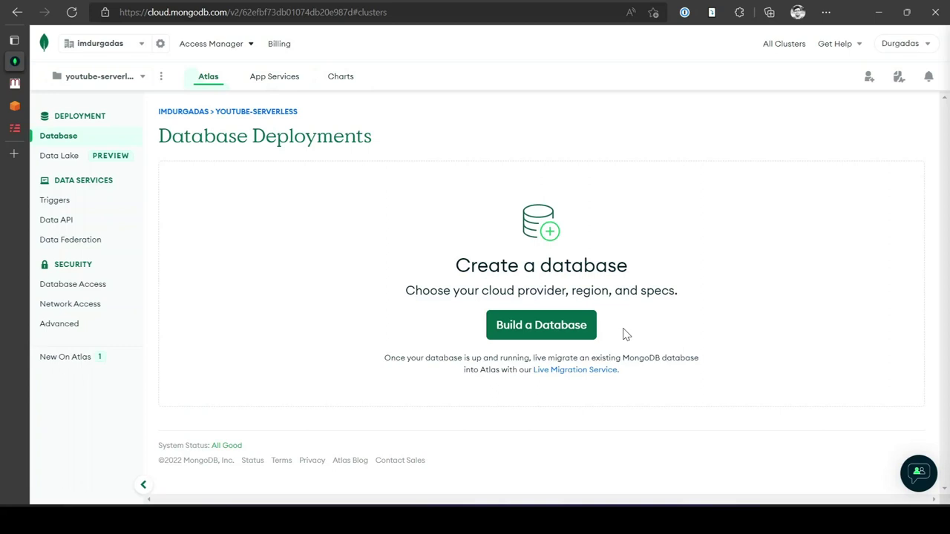
Start Build a Database and pick the free Shared option among the cloud deployment choices.
{"action": "left_click", "coordinate": [531, 337]}
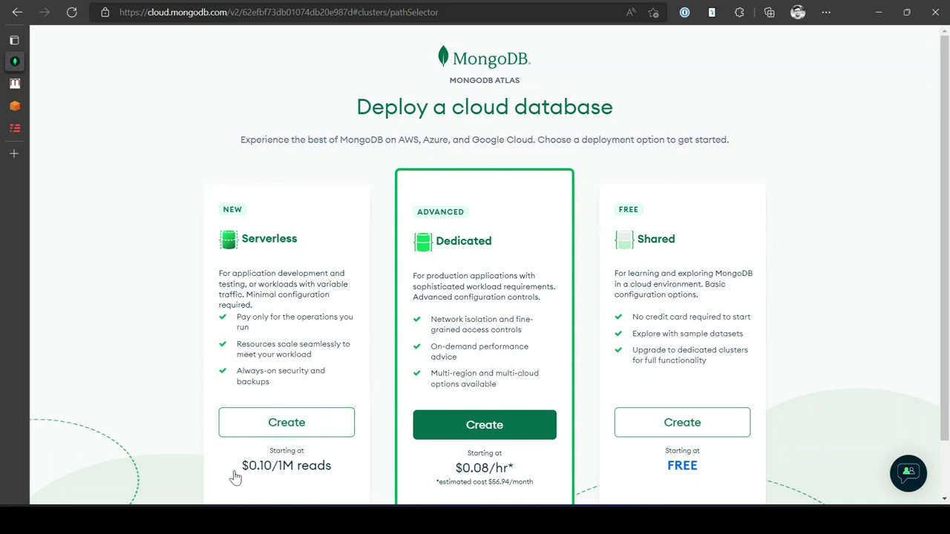
{"action": "scroll", "coordinate": [342, 216], "scroll_direction": "down", "scroll_amount": 1}
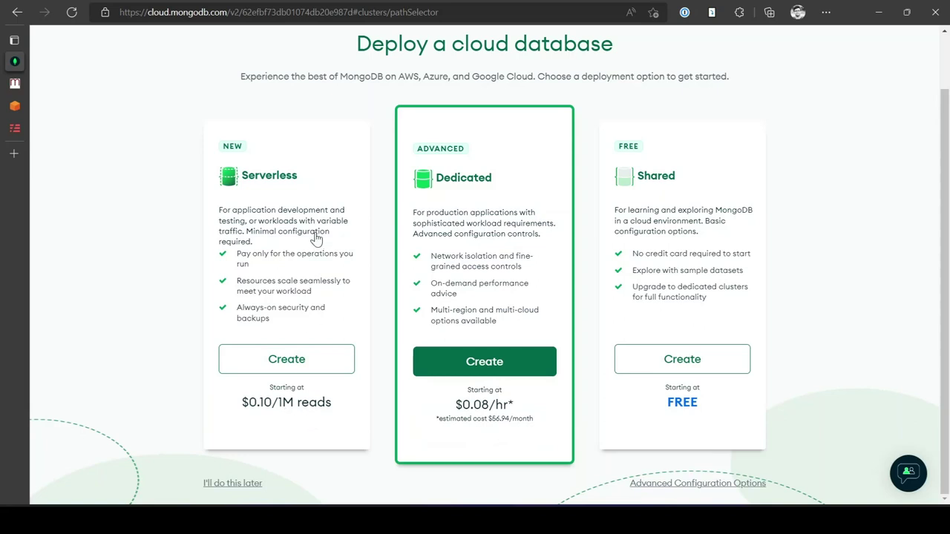
{"action": "left_click", "coordinate": [711, 192]}
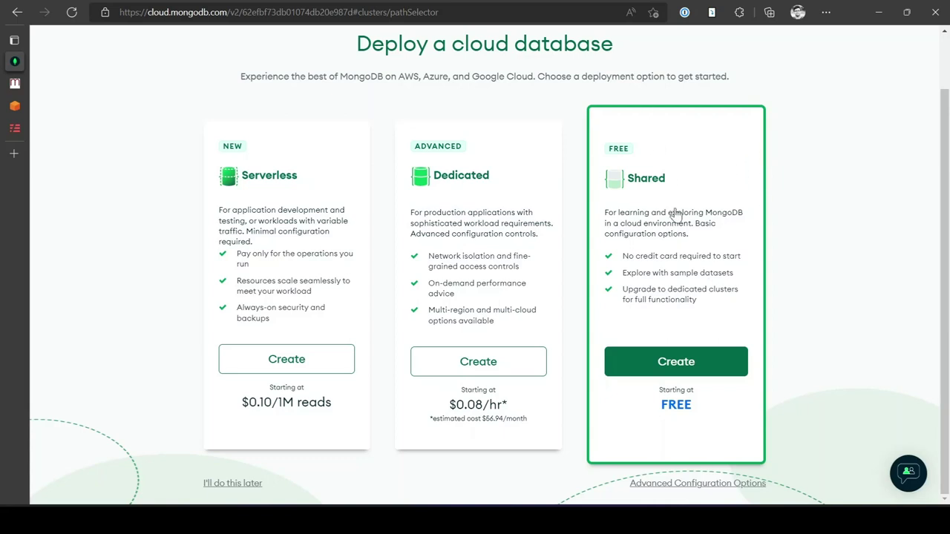
Begin a free Shared cluster, keeping AWS Mumbai and the M0 Sandbox tier.
{"action": "left_click", "coordinate": [686, 362]}
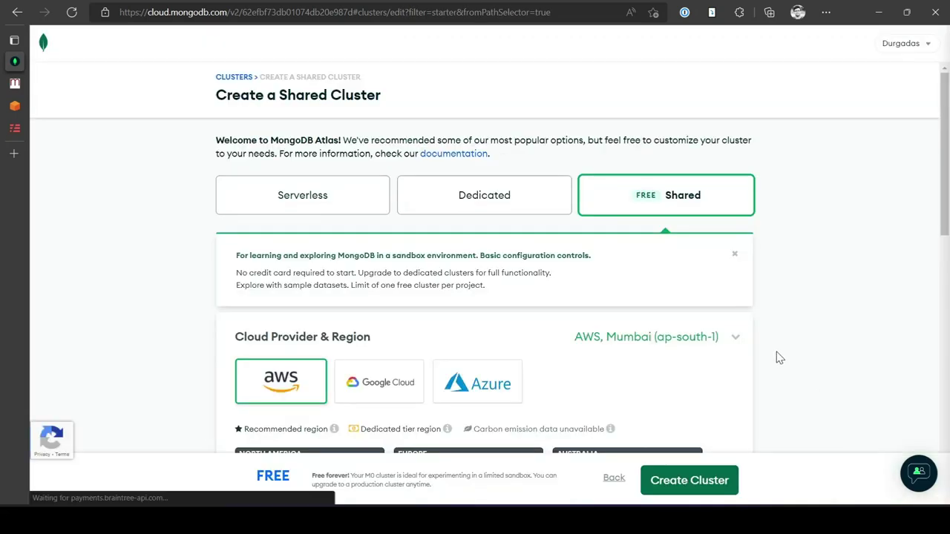
{"action": "scroll", "coordinate": [780, 359], "scroll_direction": "down", "scroll_amount": 2}
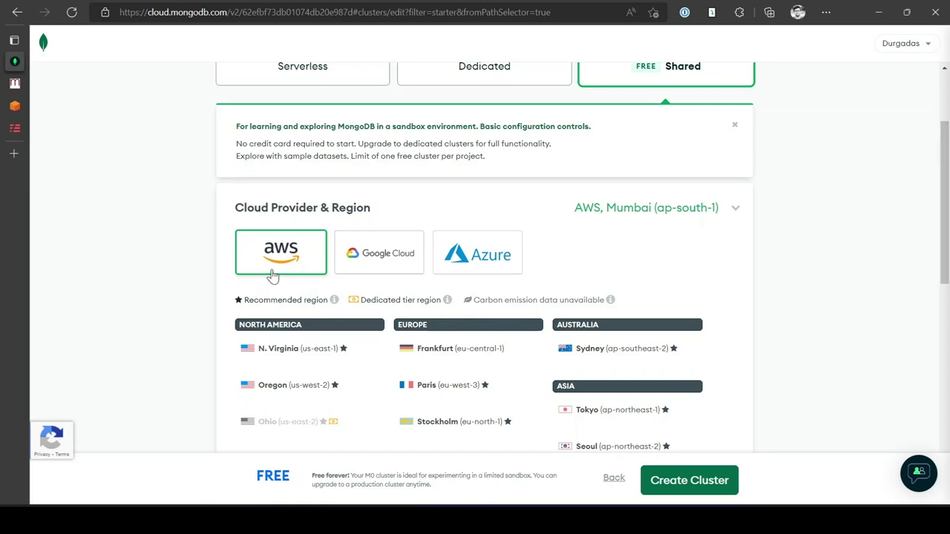
{"action": "scroll", "coordinate": [275, 272], "scroll_direction": "down", "scroll_amount": 1}
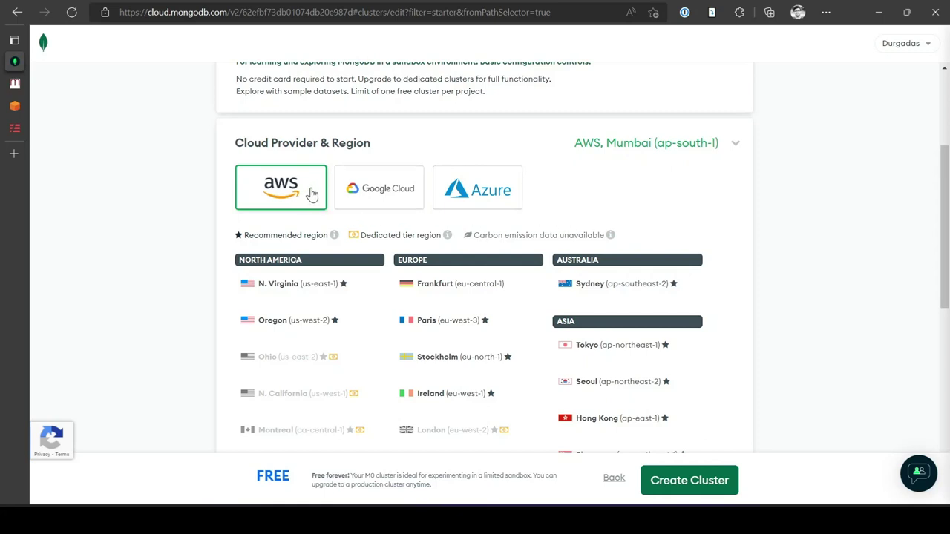
{"action": "scroll", "coordinate": [311, 194], "scroll_direction": "down", "scroll_amount": 2}
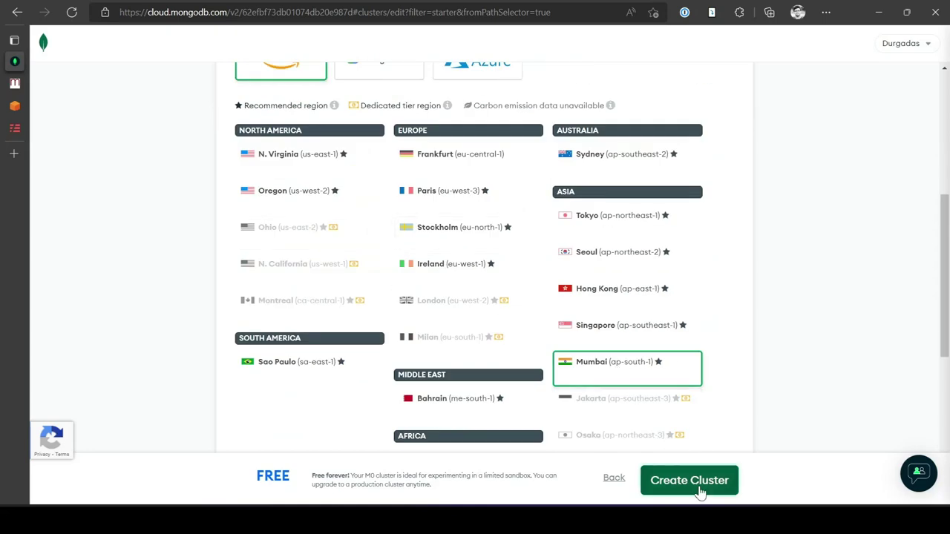
{"action": "scroll", "coordinate": [720, 409], "scroll_direction": "down", "scroll_amount": 4}
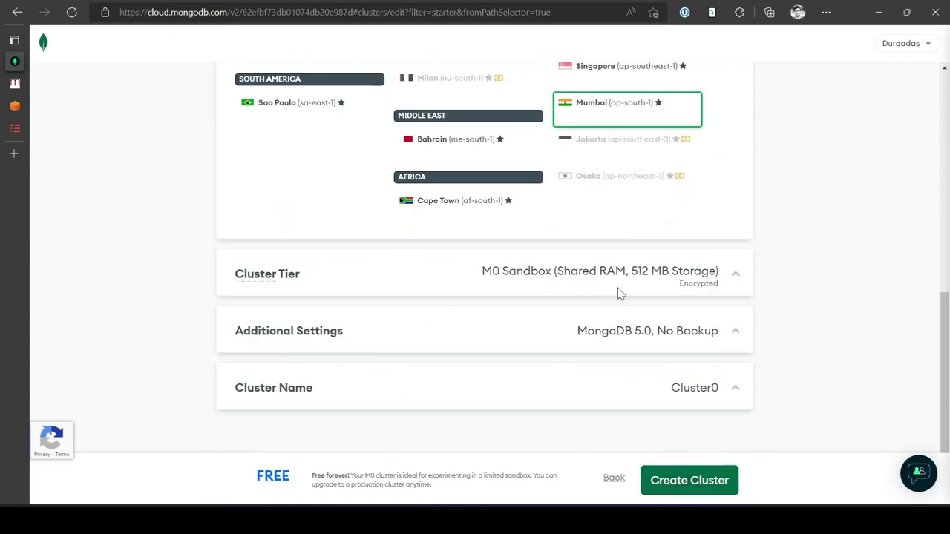
{"action": "left_click", "coordinate": [726, 284]}
{"action": "scroll", "coordinate": [701, 286], "scroll_direction": "down", "scroll_amount": 1}
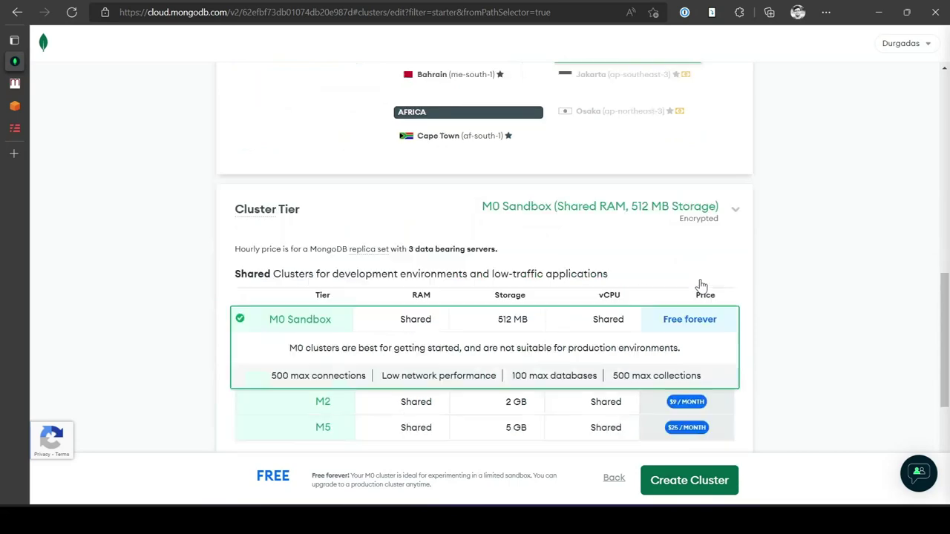
{"action": "scroll", "coordinate": [702, 286], "scroll_direction": "down", "scroll_amount": 1}
{"action": "scroll", "coordinate": [435, 301], "scroll_direction": "down", "scroll_amount": 3}
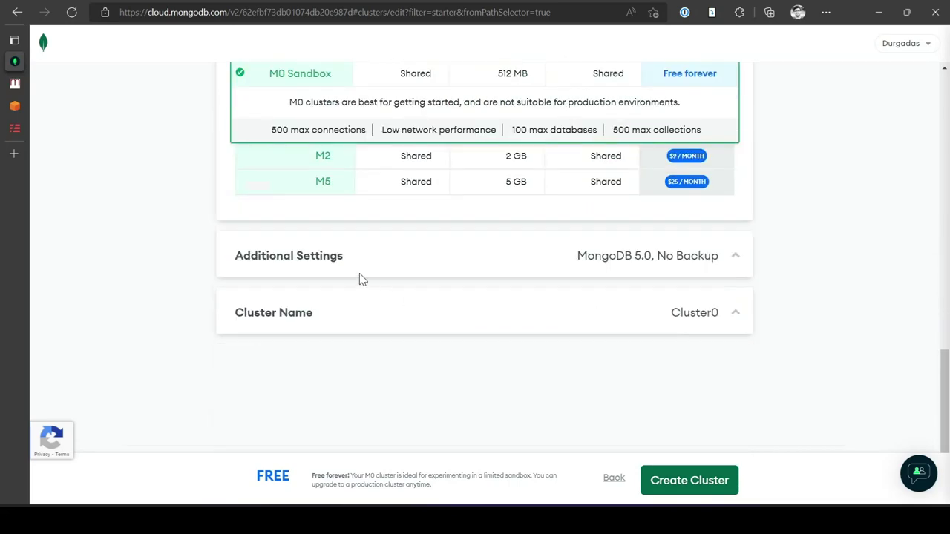
Rename Cluster0 to 'youtube-serverless' and create the cluster.
{"action": "left_click", "coordinate": [700, 317]}
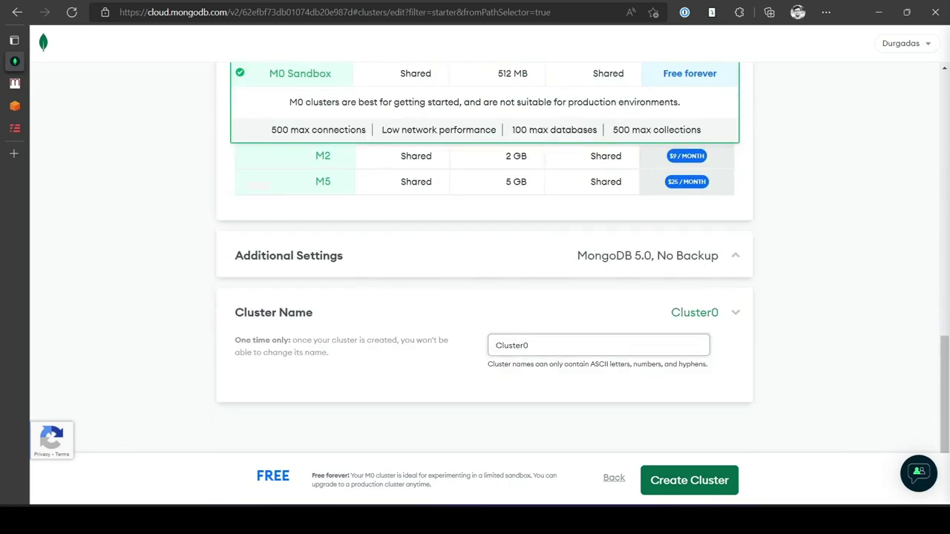
{"action": "double_click", "coordinate": [512, 345]}
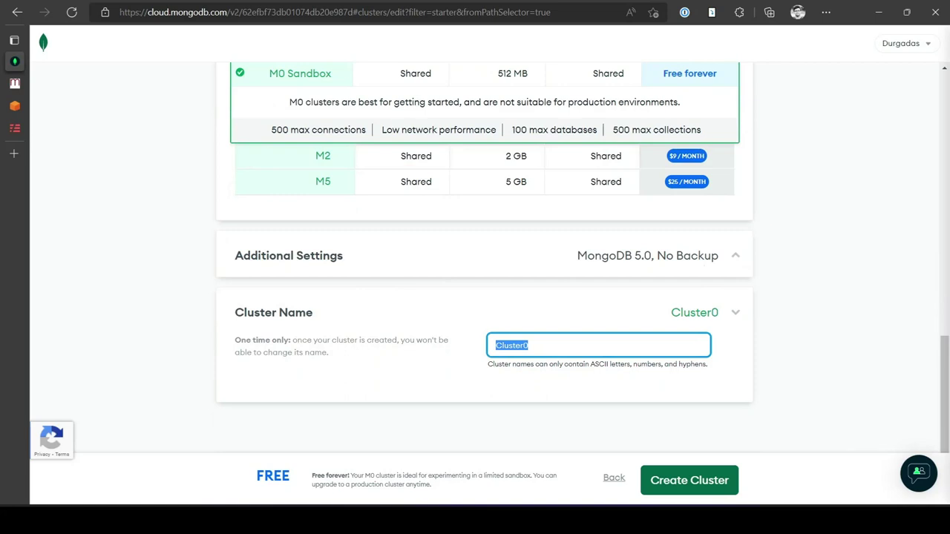
{"action": "type", "text": "youtube-serv"}
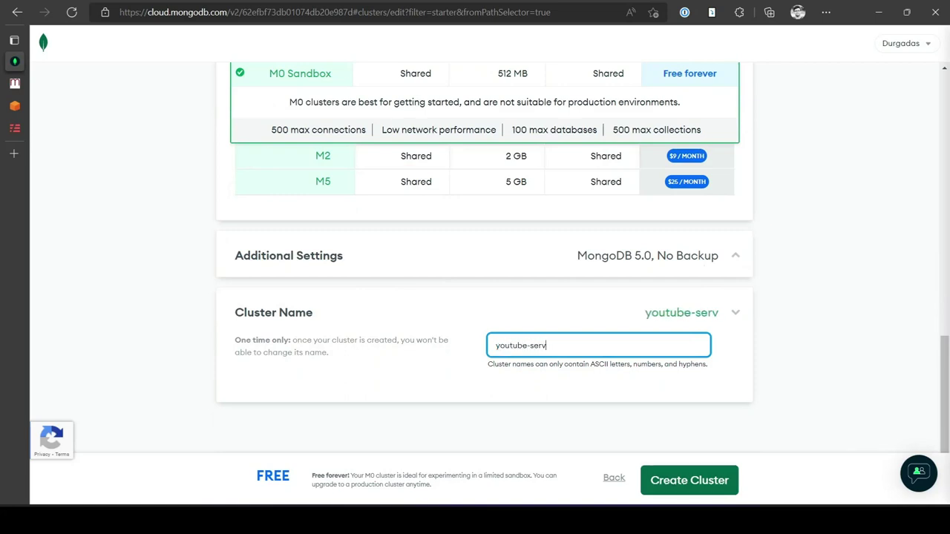
{"action": "type", "text": "erless"}
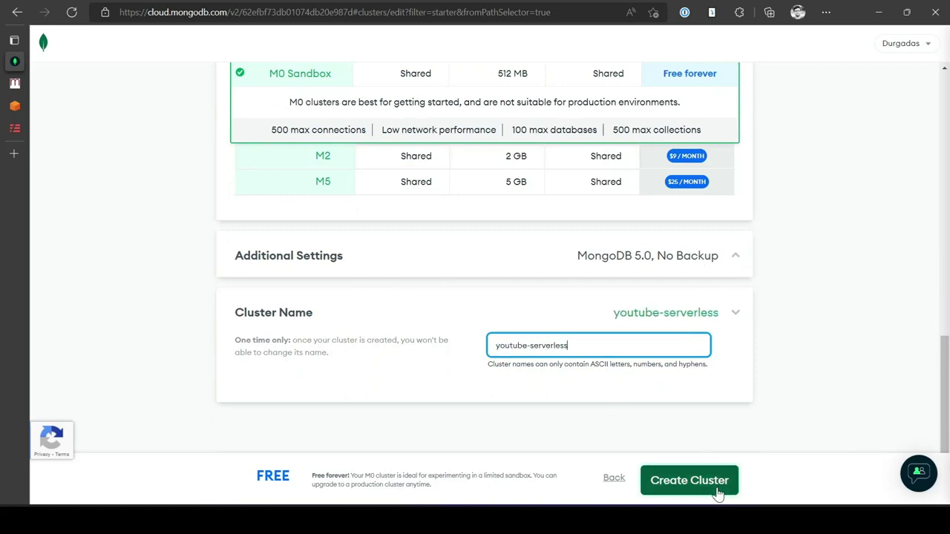
{"action": "left_click", "coordinate": [797, 400]}
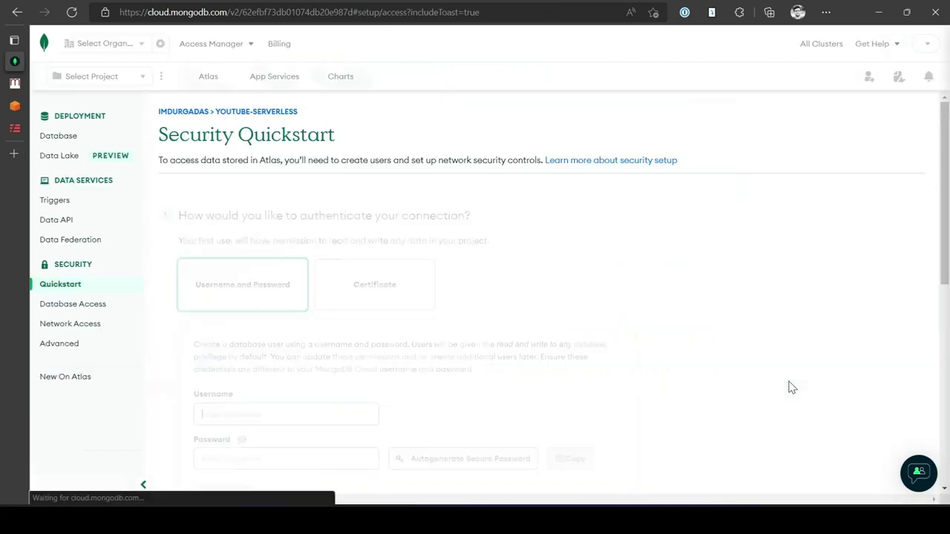
Create the database user 'admin' with a password, then scroll to the IP Access List section.
{"action": "scroll", "coordinate": [645, 299], "scroll_direction": "down", "scroll_amount": 1}
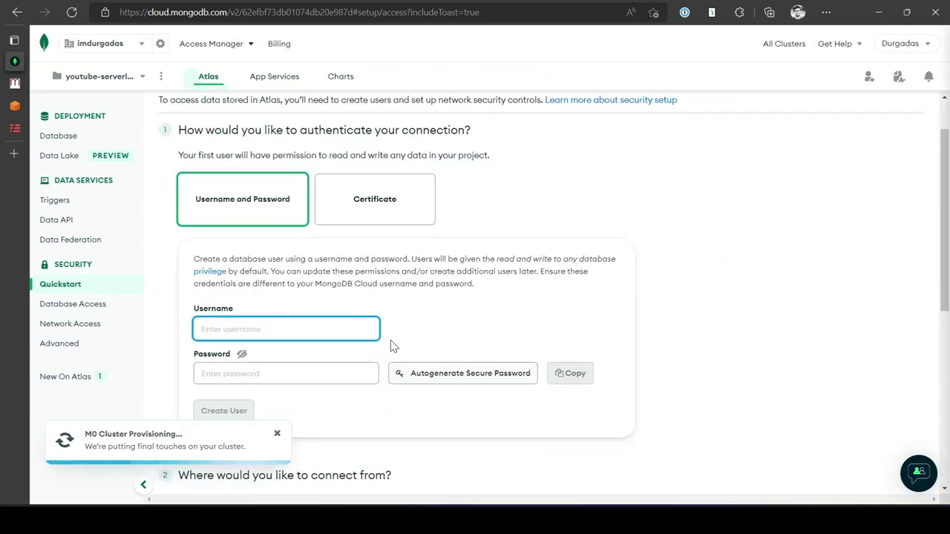
{"action": "left_click", "coordinate": [285, 329]}
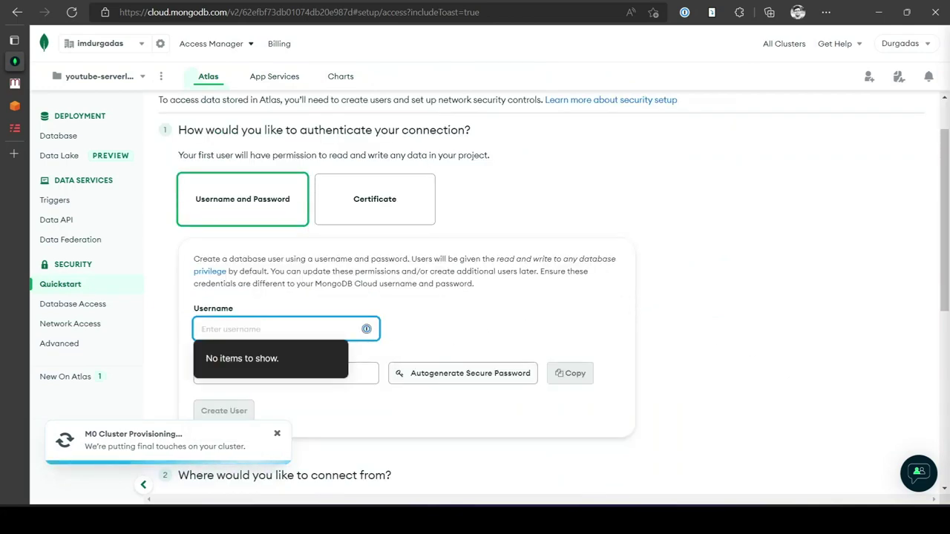
{"action": "type", "text": "admin"}
{"action": "left_click", "coordinate": [241, 354]}
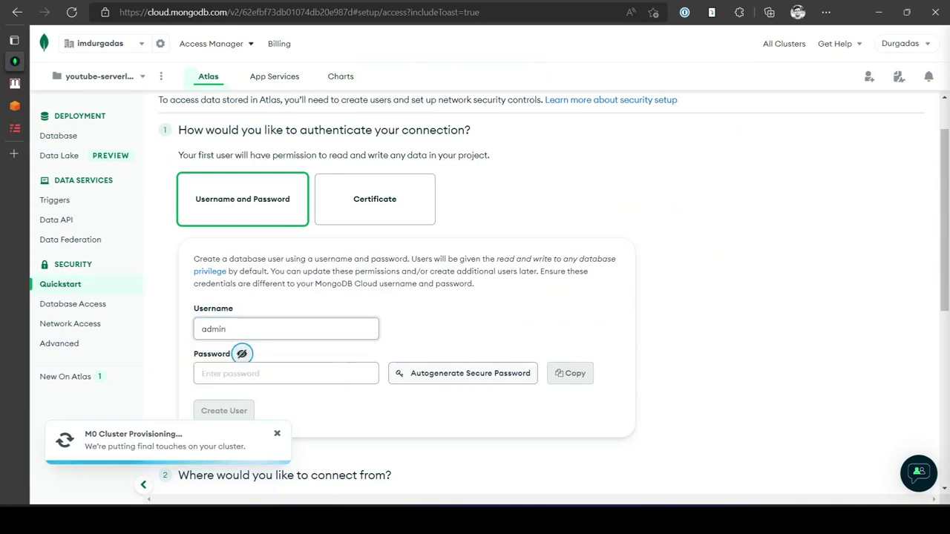
{"action": "left_click", "coordinate": [282, 373]}
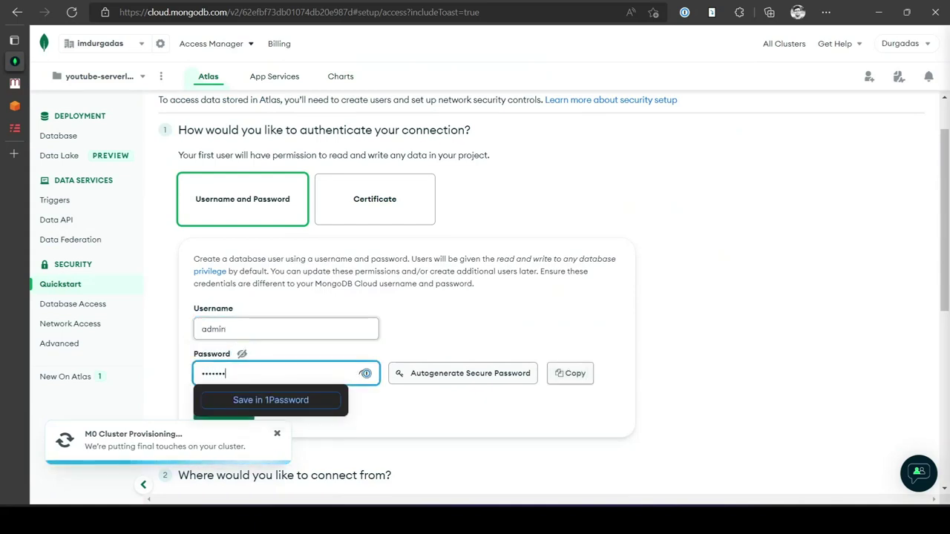
{"action": "left_click", "coordinate": [217, 411]}
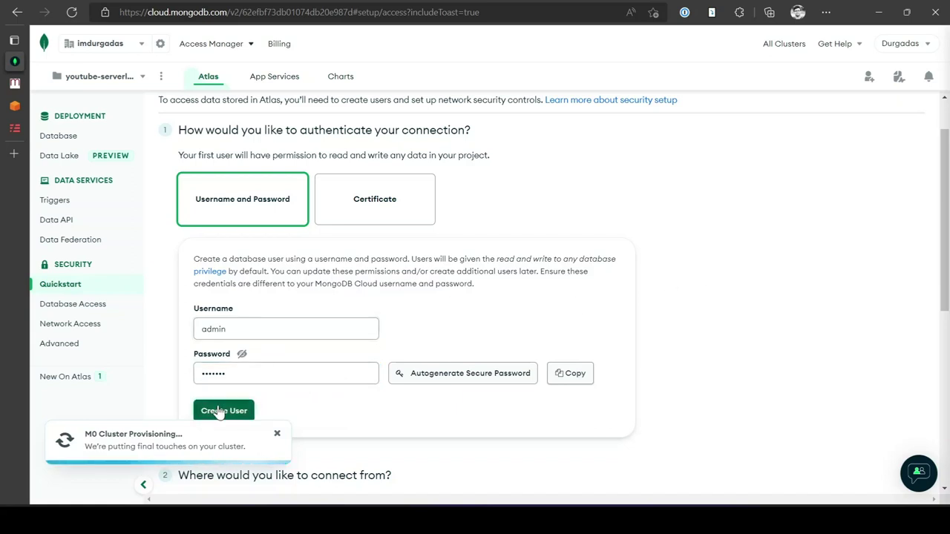
{"action": "scroll", "coordinate": [386, 338], "scroll_direction": "down", "scroll_amount": 2}
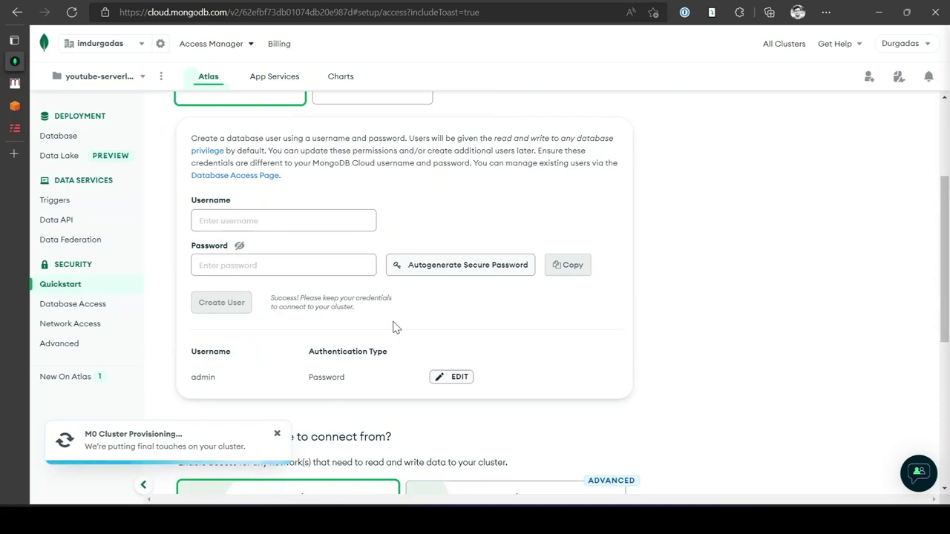
{"action": "scroll", "coordinate": [396, 327], "scroll_direction": "down", "scroll_amount": 2}
{"action": "scroll", "coordinate": [393, 327], "scroll_direction": "up", "scroll_amount": 3}
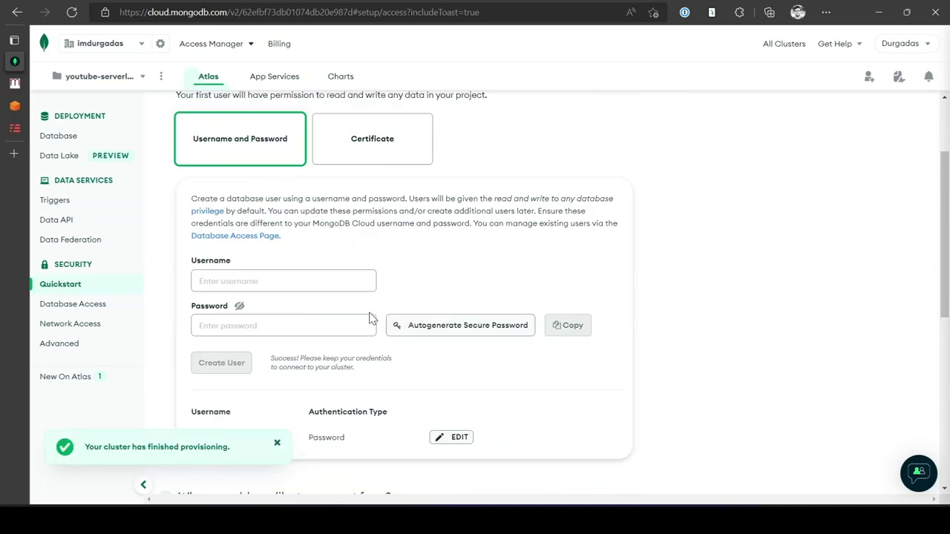
{"action": "scroll", "coordinate": [339, 304], "scroll_direction": "down", "scroll_amount": 2}
{"action": "scroll", "coordinate": [339, 304], "scroll_direction": "down", "scroll_amount": 3}
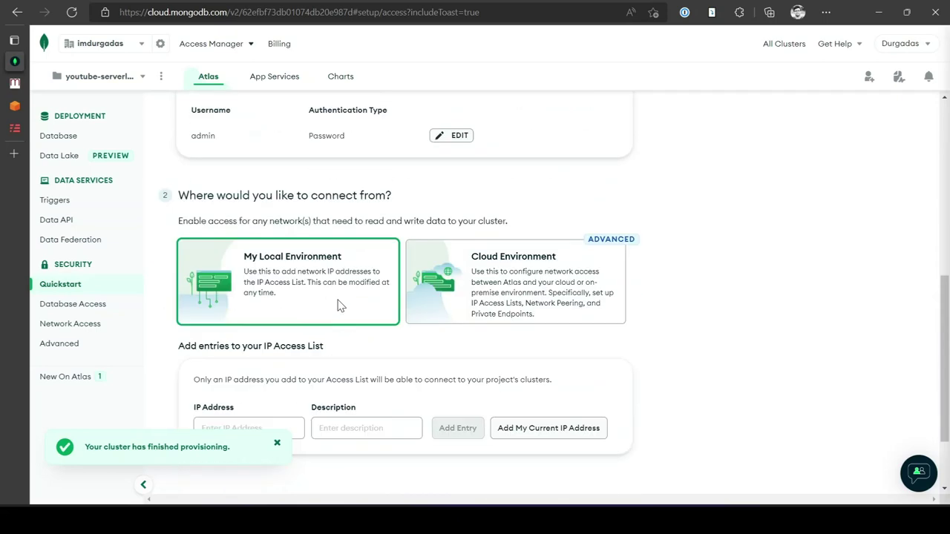
{"action": "scroll", "coordinate": [338, 304], "scroll_direction": "down", "scroll_amount": 2}
{"action": "scroll", "coordinate": [229, 220], "scroll_direction": "up", "scroll_amount": 1}
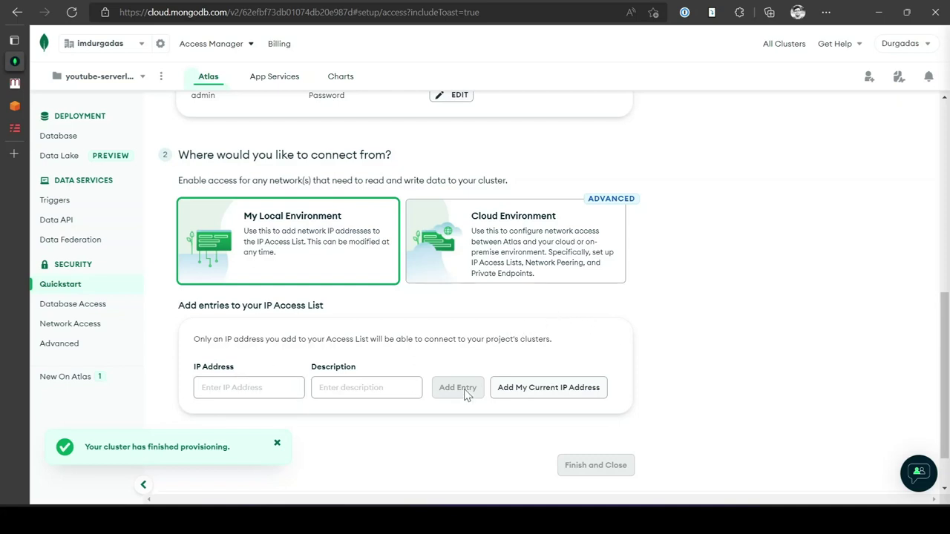
{"action": "left_click", "coordinate": [530, 389]}
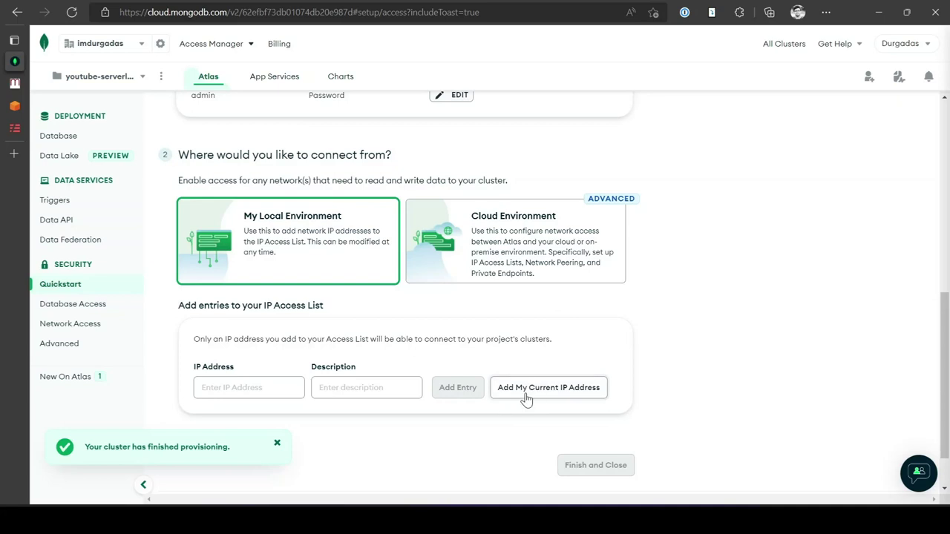
{"action": "scroll", "coordinate": [526, 399], "scroll_direction": "down", "scroll_amount": 1}
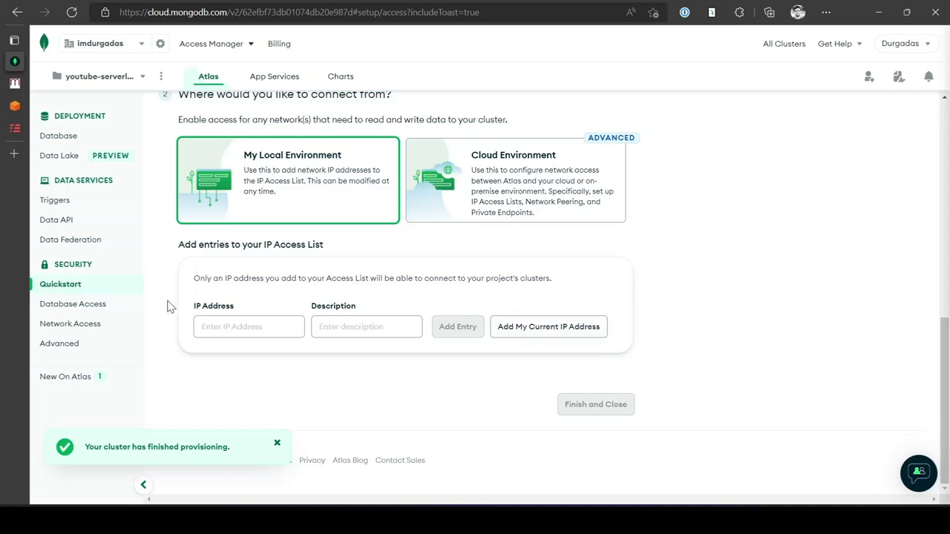
Add an Allow Access From Anywhere (0.0.0.0/0) entry in Network Access.
{"action": "left_click", "coordinate": [70, 324]}
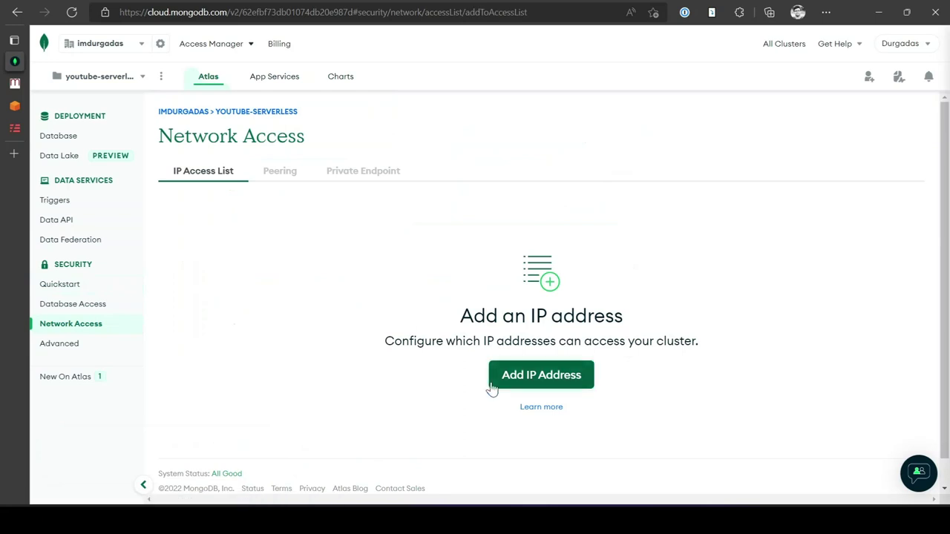
{"action": "left_click", "coordinate": [495, 383]}
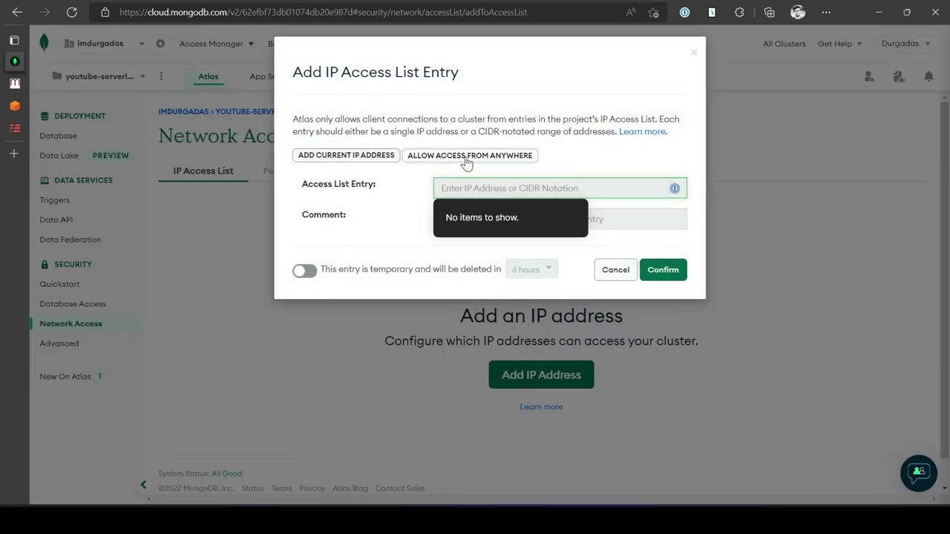
{"action": "left_click", "coordinate": [478, 156]}
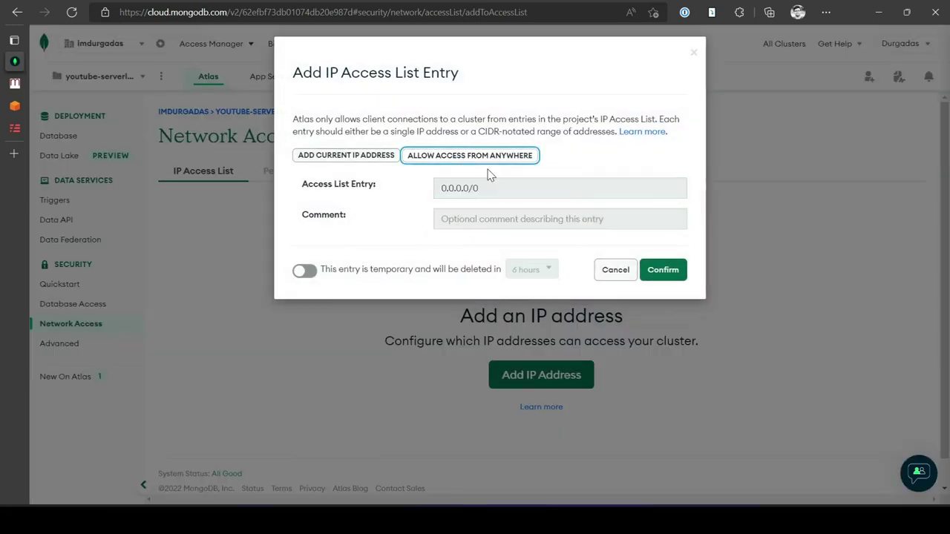
{"action": "left_click", "coordinate": [661, 272]}
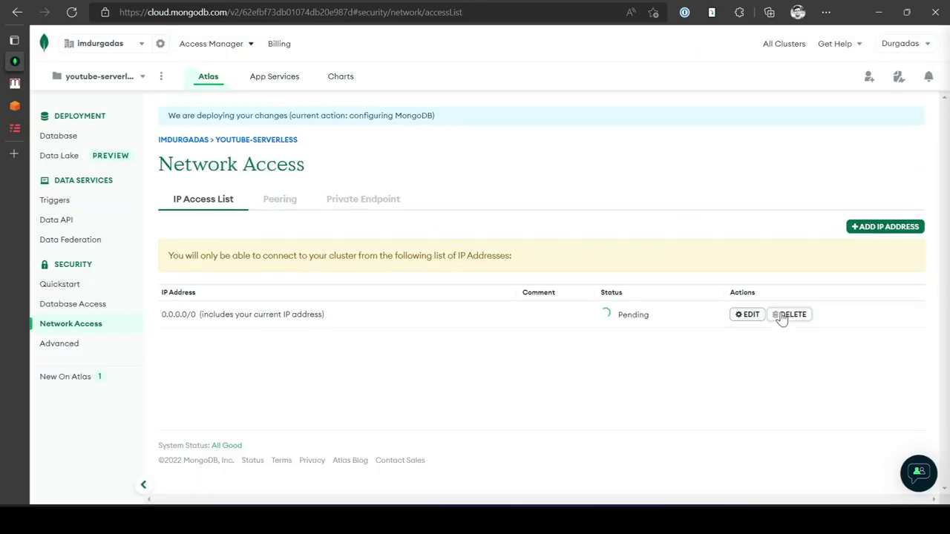
View the youtube-serverless cluster under Database Deployments, then switch to the AWS Management Console.
{"action": "left_click", "coordinate": [62, 145]}
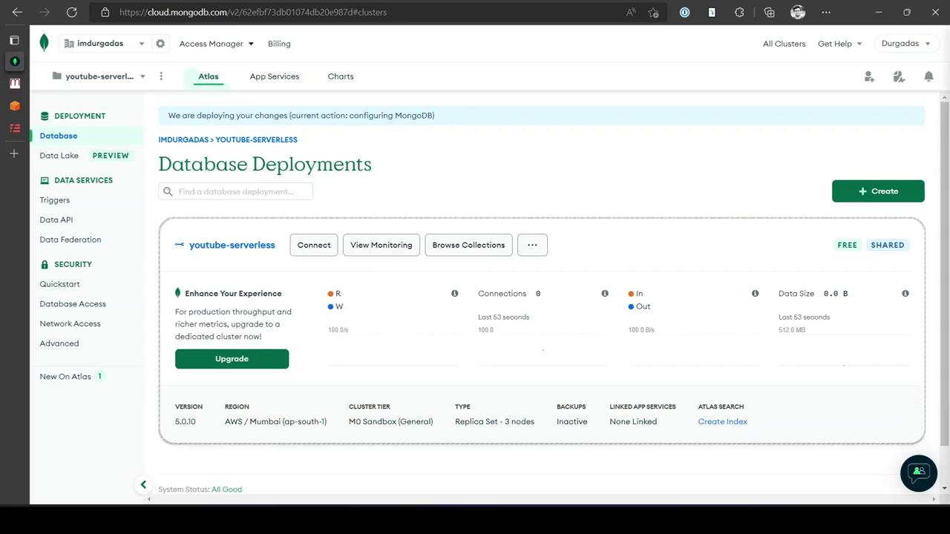
{"action": "triple_click", "coordinate": [220, 137]}
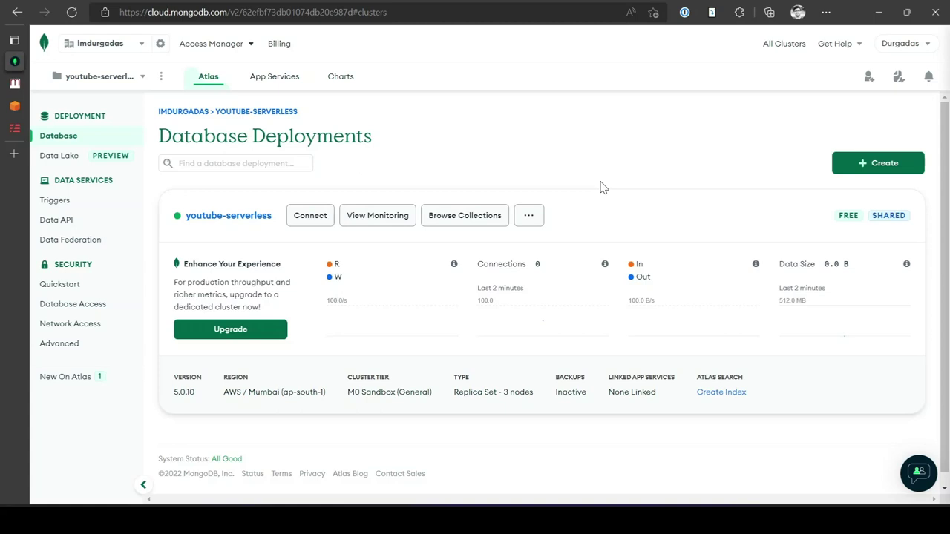
{"action": "left_click", "coordinate": [14, 106]}
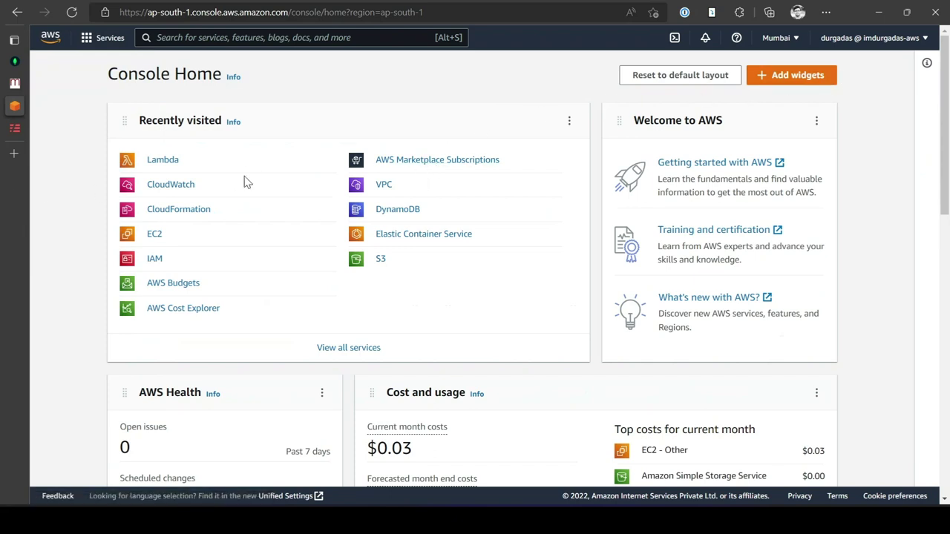
Go to IAM Users in the AWS console and start adding a user.
{"action": "left_click", "coordinate": [154, 260]}
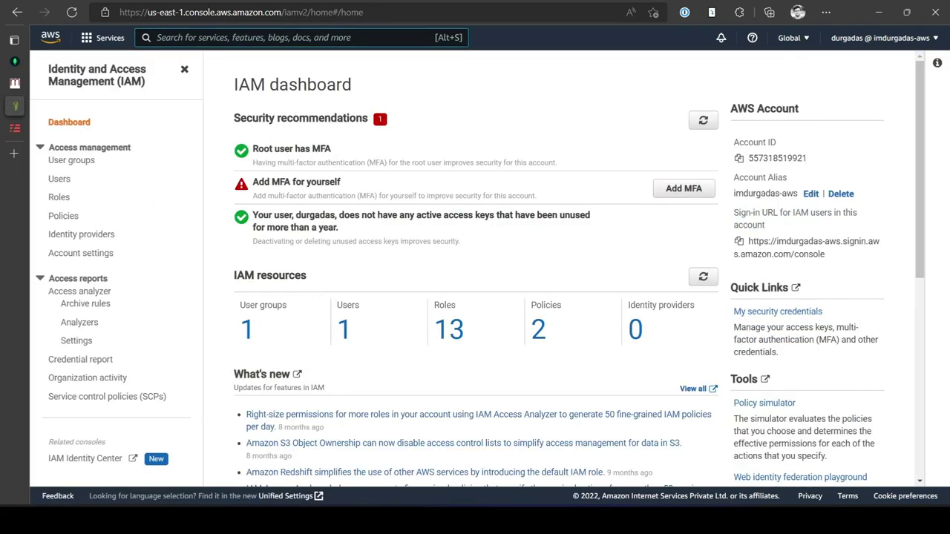
{"action": "left_click", "coordinate": [52, 180]}
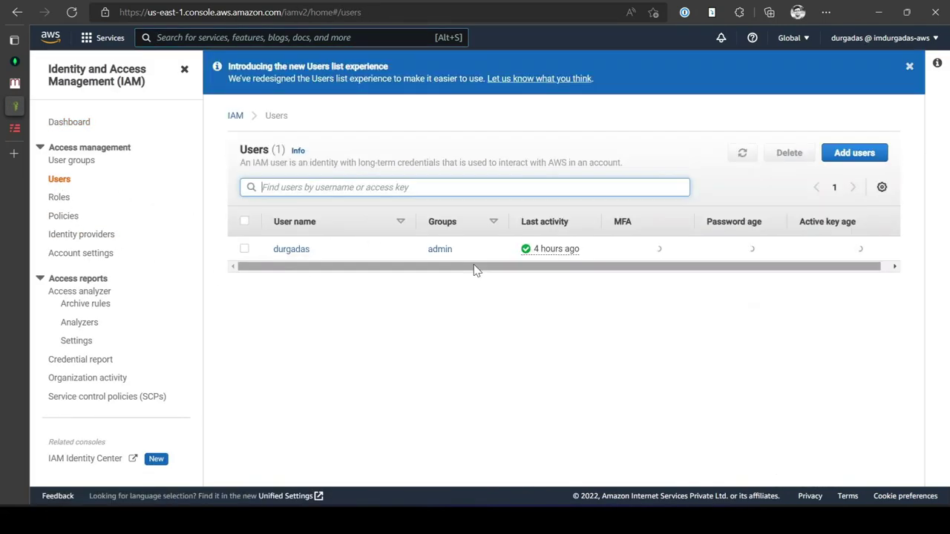
{"action": "left_click", "coordinate": [861, 156]}
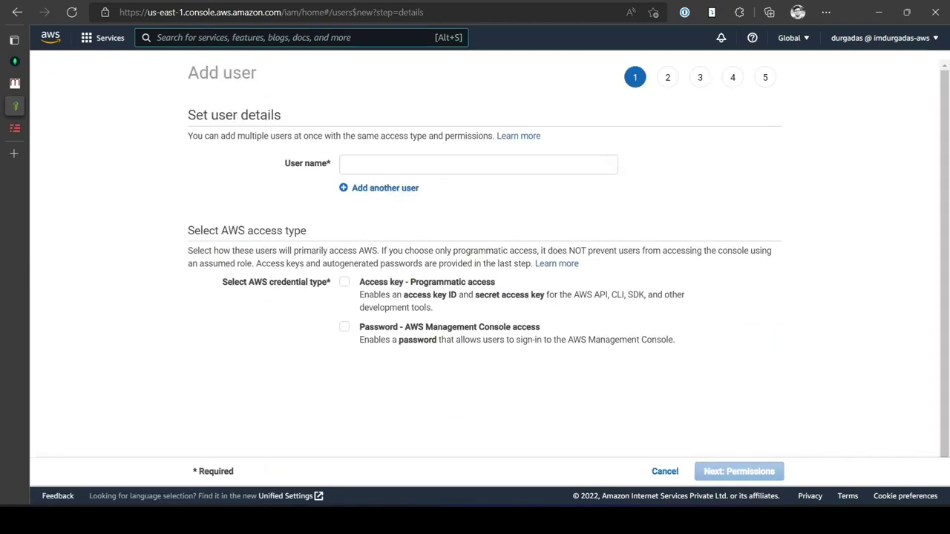
Name the user 'serverless-youtube', enable Access key - Programmatic access, and continue to permissions.
{"action": "left_click", "coordinate": [386, 165]}
{"action": "type", "text": "serverle"}
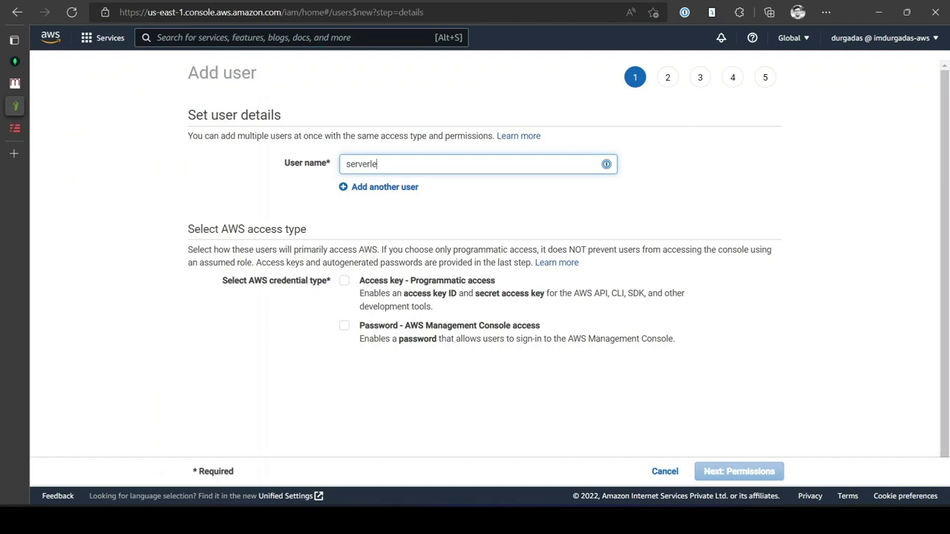
{"action": "type", "text": "ss-youtube"}
{"action": "left_click", "coordinate": [456, 206]}
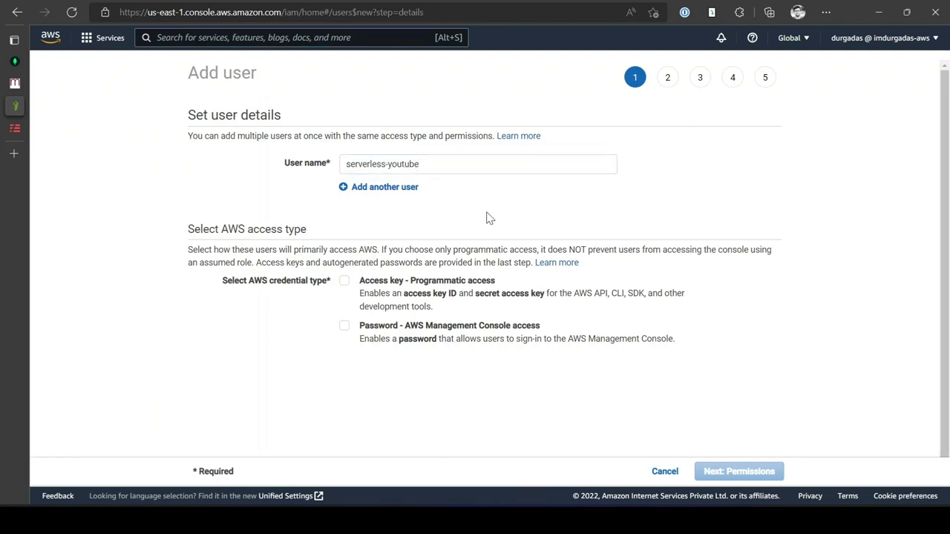
{"action": "left_click", "coordinate": [344, 283]}
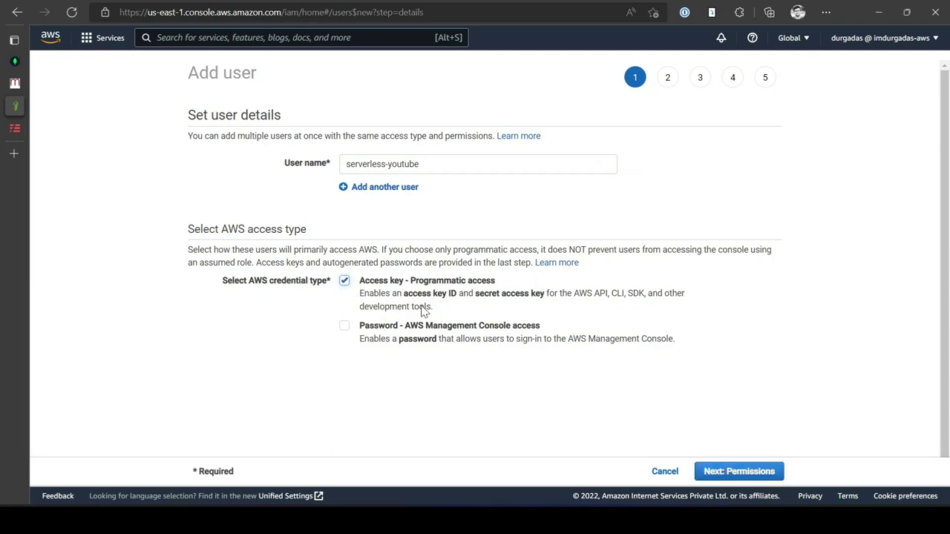
{"action": "left_click", "coordinate": [716, 475]}
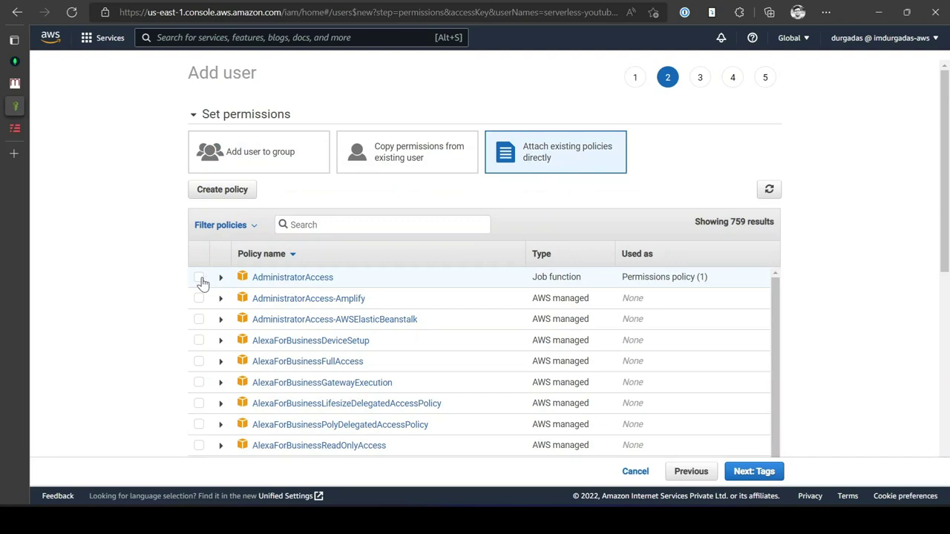
Attach AdministratorAccess, skip past tags and review, and create the serverless-youtube user.
{"action": "left_click", "coordinate": [199, 279]}
{"action": "left_click", "coordinate": [754, 479]}
{"action": "left_click", "coordinate": [754, 479]}
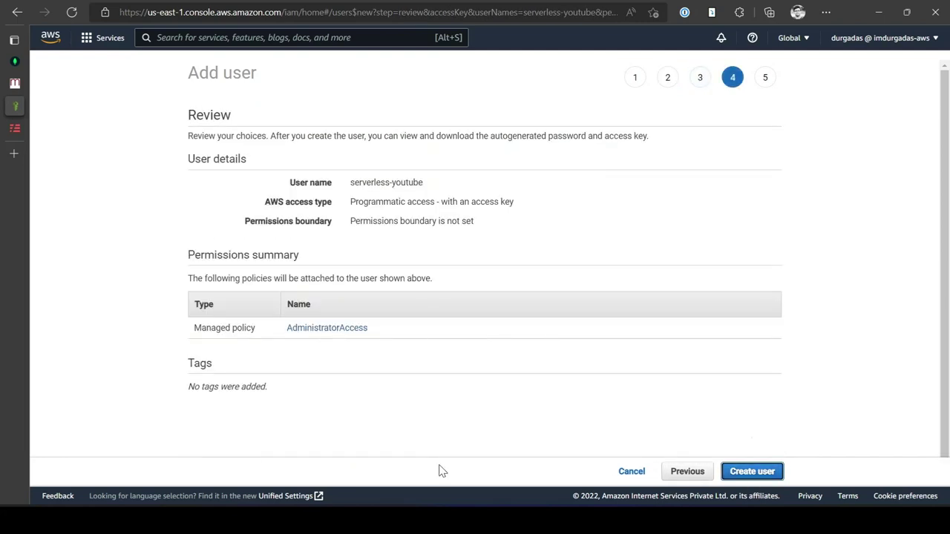
{"action": "left_click", "coordinate": [742, 475]}
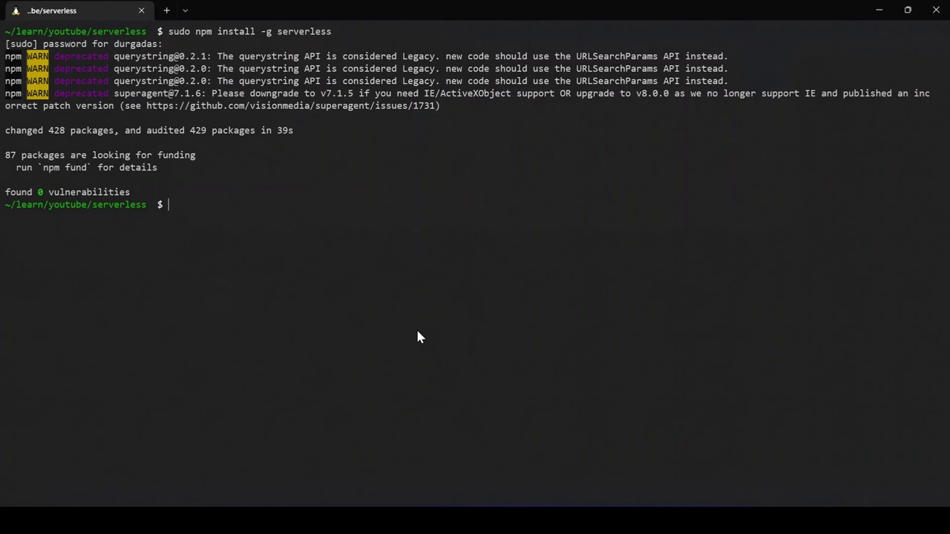
Run 'serverless config credentials -h' to show the credentials help and its provider option.
{"action": "type", "text": "ser"}
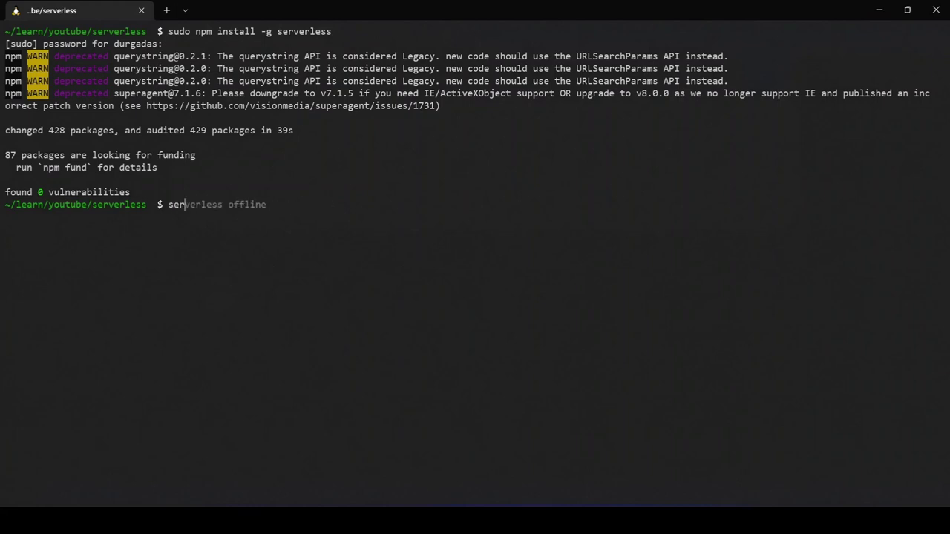
{"action": "type", "text": "verless config "}
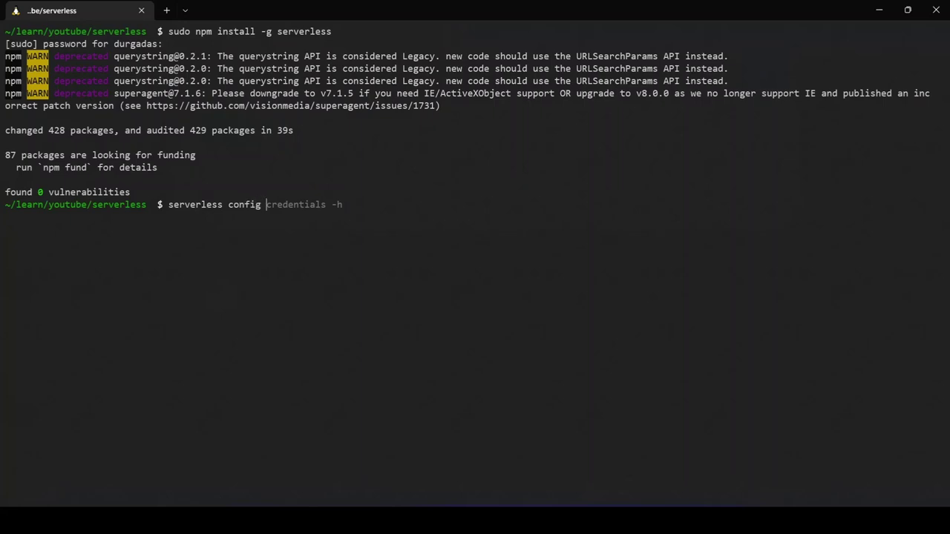
{"action": "type", "text": "credentials -h"}
{"action": "key", "text": "Return"}
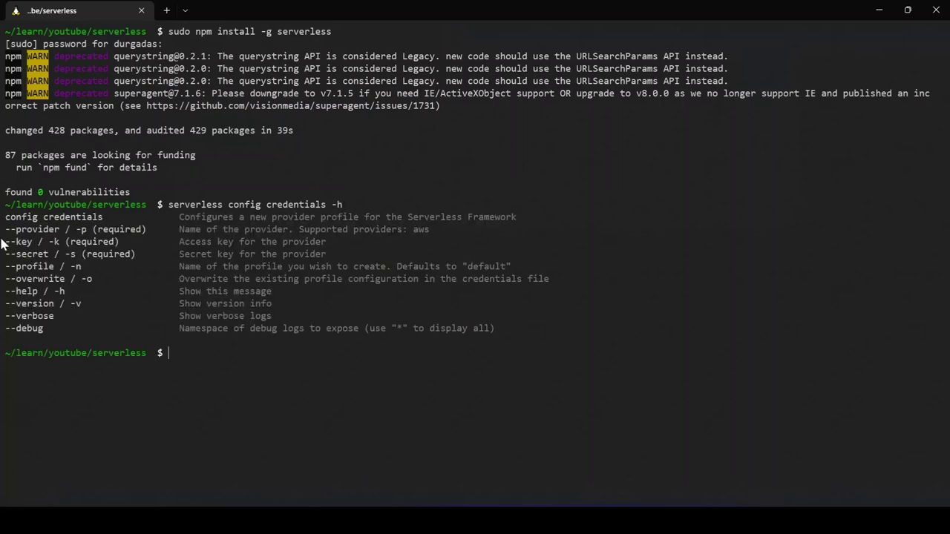
{"action": "left_click_drag", "start_coordinate": [6, 230], "coordinate": [53, 268]}
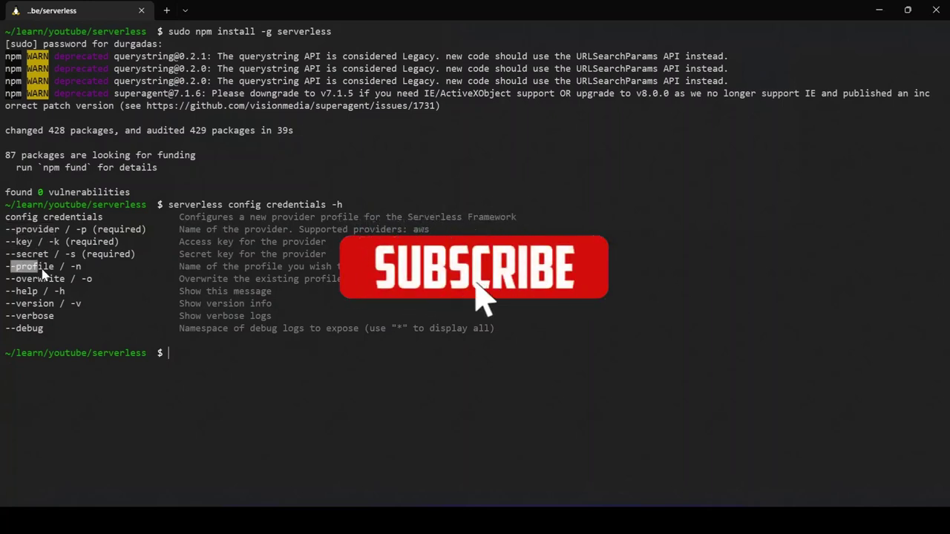
{"action": "left_click", "coordinate": [317, 437]}
Recall the previous credentials command and delete the 'h' from its -h flag.
{"action": "key", "text": "Up"}
{"action": "key", "text": "Home"}
{"action": "key", "text": "Right"}
{"action": "key", "text": "Right"}
{"action": "key", "text": "Right"}
{"action": "key", "text": "Right"}
{"action": "key", "text": "Right"}
{"action": "key", "text": "Right"}
{"action": "key", "text": "Right"}
{"action": "key", "text": "Right"}
{"action": "key", "text": "Right"}
{"action": "key", "text": "Right"}
{"action": "key", "text": "Right"}
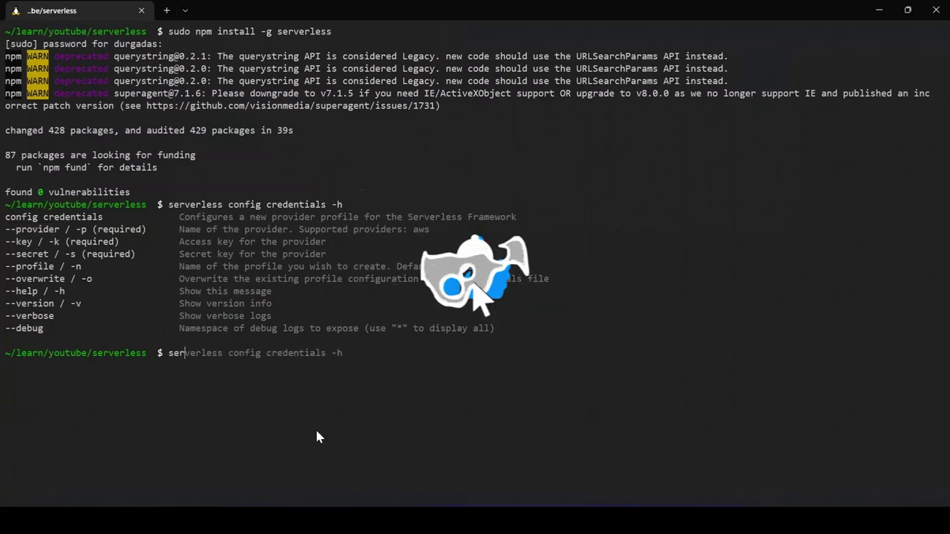
{"action": "key", "text": "Right"}
{"action": "key", "text": "Right"}
{"action": "key", "text": "Right"}
{"action": "key", "text": "Right"}
{"action": "key", "text": "Right"}
{"action": "key", "text": "Right"}
{"action": "key", "text": "Right"}
{"action": "key", "text": "Right"}
{"action": "key", "text": "Right"}
{"action": "key", "text": "Right"}
{"action": "key", "text": "Right"}
{"action": "key", "text": "Right"}
{"action": "key", "text": "Right"}
{"action": "key", "text": "Right"}
{"action": "key", "text": "Right"}
{"action": "key", "text": "Right"}
{"action": "key", "text": "Right"}
{"action": "key", "text": "Right"}
{"action": "key", "text": "Right"}
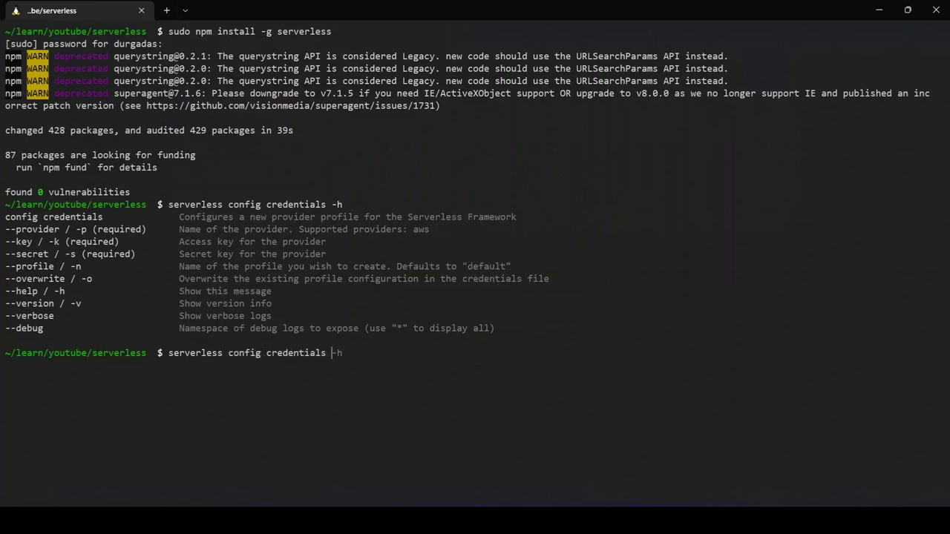
{"action": "key", "text": "Right"}
{"action": "key", "text": "Right"}
{"action": "key", "text": "Left"}
{"action": "key", "text": "Delete"}
Extend the command with '--provider aws --key' and paste in the IAM user's access key ID.
{"action": "type", "text": "-provde"}
{"action": "key", "text": "BackSpace"}
{"action": "key", "text": "BackSpace"}
{"action": "type", "text": "id"}
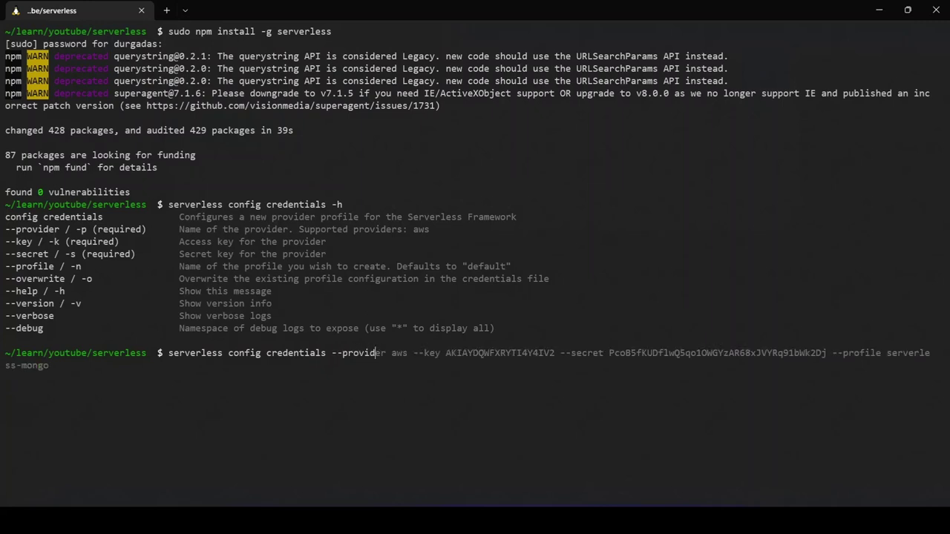
{"action": "type", "text": "er aws --key"}
{"action": "key", "text": "alt+Tab"}
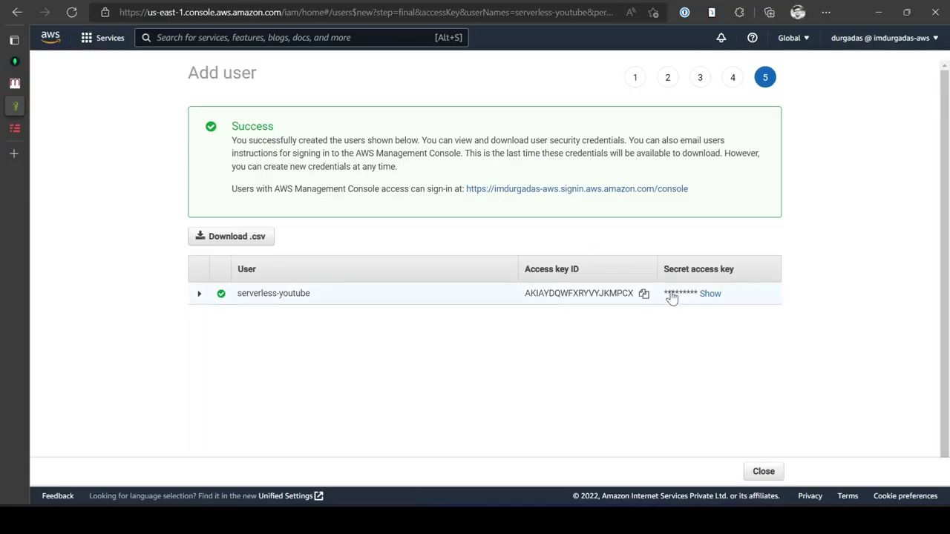
{"action": "left_click", "coordinate": [644, 296]}
{"action": "key", "text": "alt+Tab"}
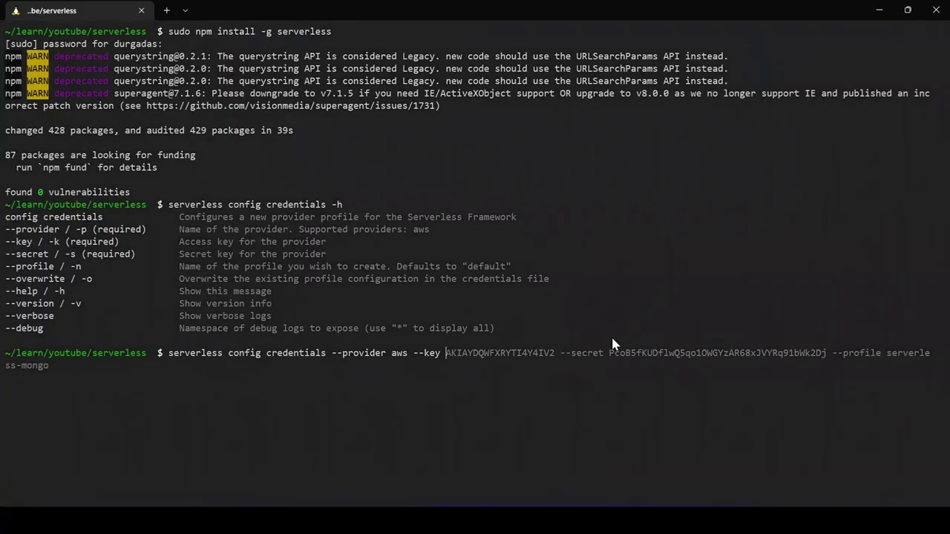
{"action": "key", "text": "ctrl+v"}
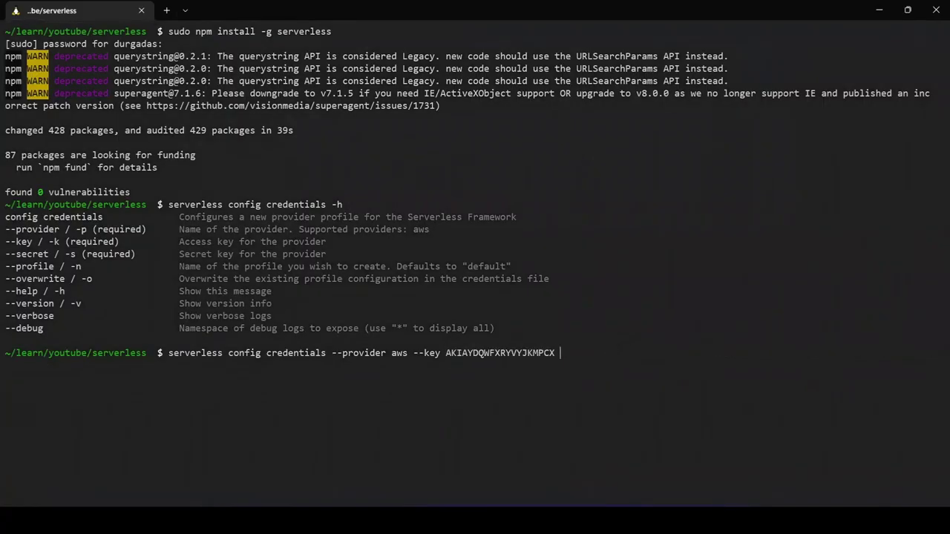
Add the secret access key after --secret, append '--profile serverless-mongo', and run the command.
{"action": "type", "text": "--secret"}
{"action": "key", "text": "alt+Tab"}
{"action": "double_click", "coordinate": [689, 297]}
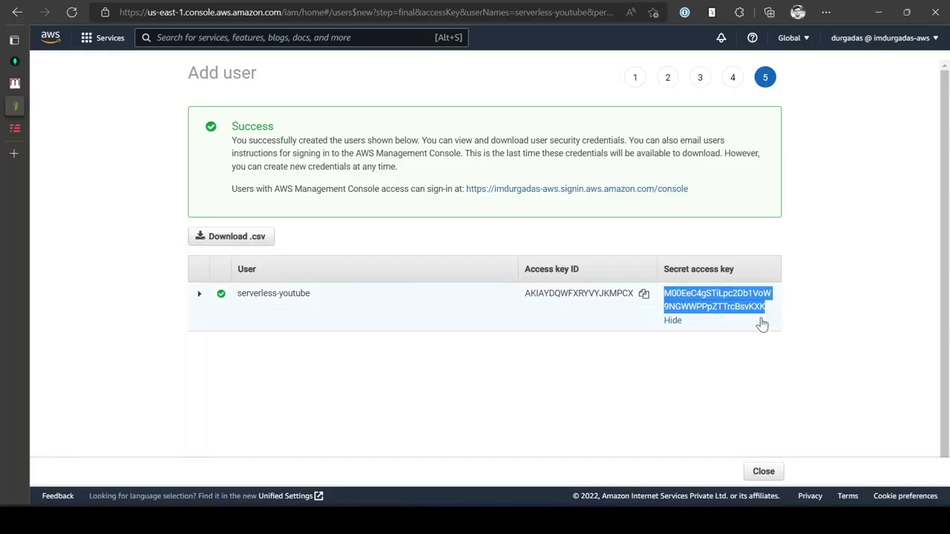
{"action": "right_click", "coordinate": [689, 298]}
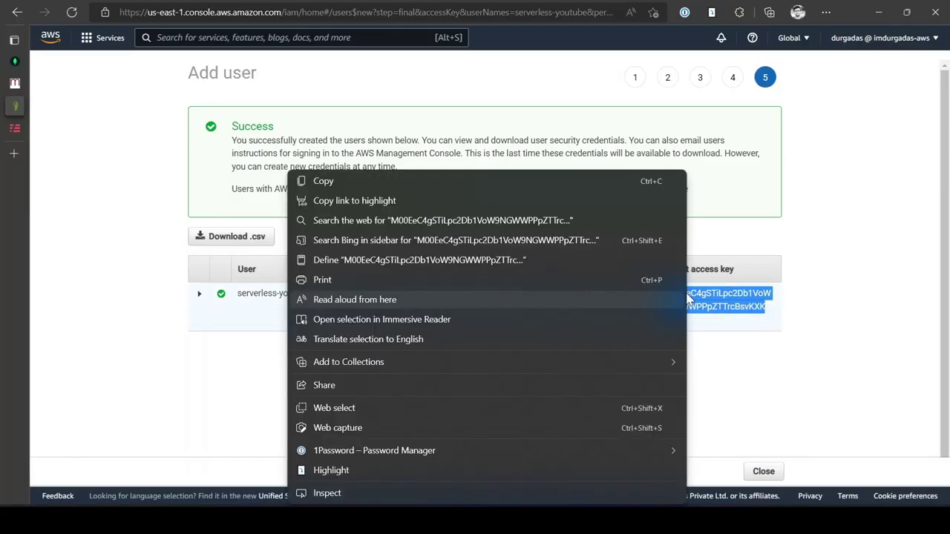
{"action": "left_click", "coordinate": [324, 181]}
{"action": "key", "text": "alt+Tab"}
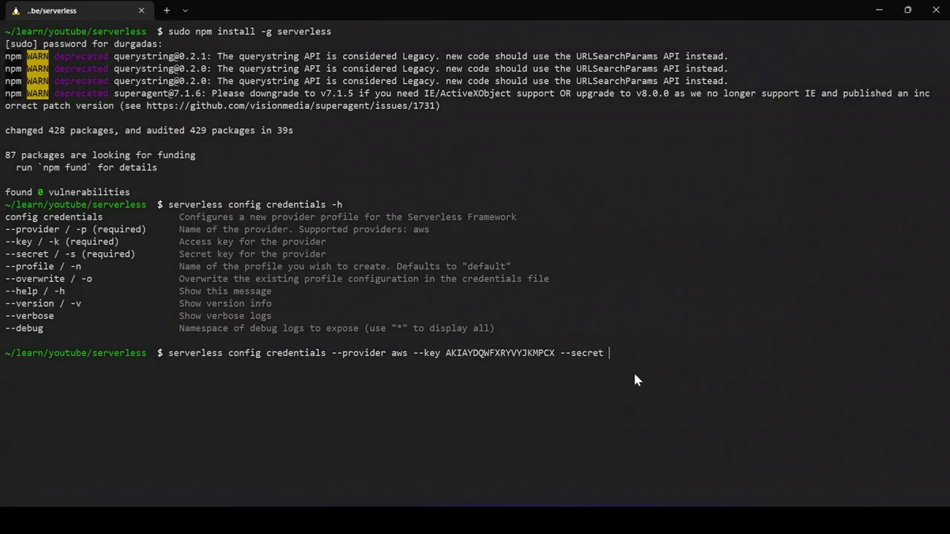
{"action": "key", "text": "ctrl+v"}
{"action": "type", "text": "--"}
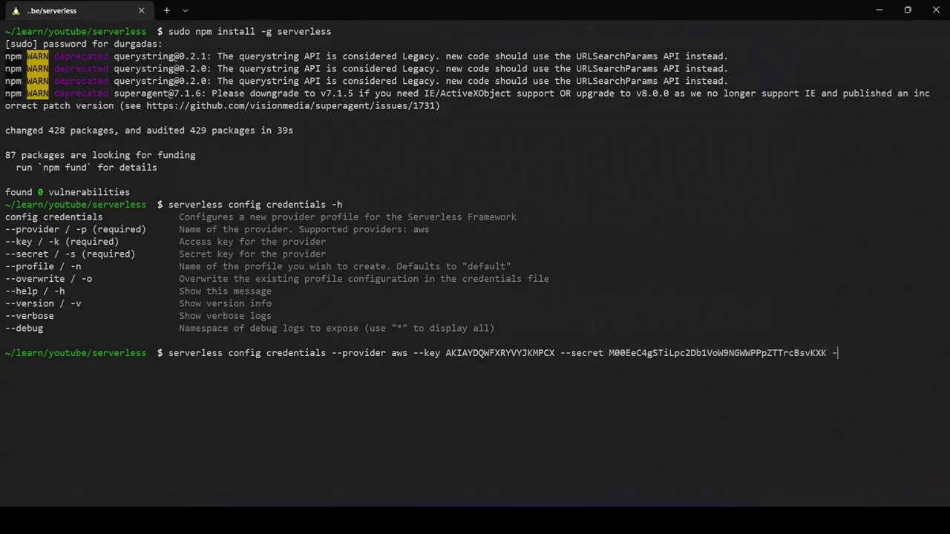
{"action": "type", "text": "profile serverless"}
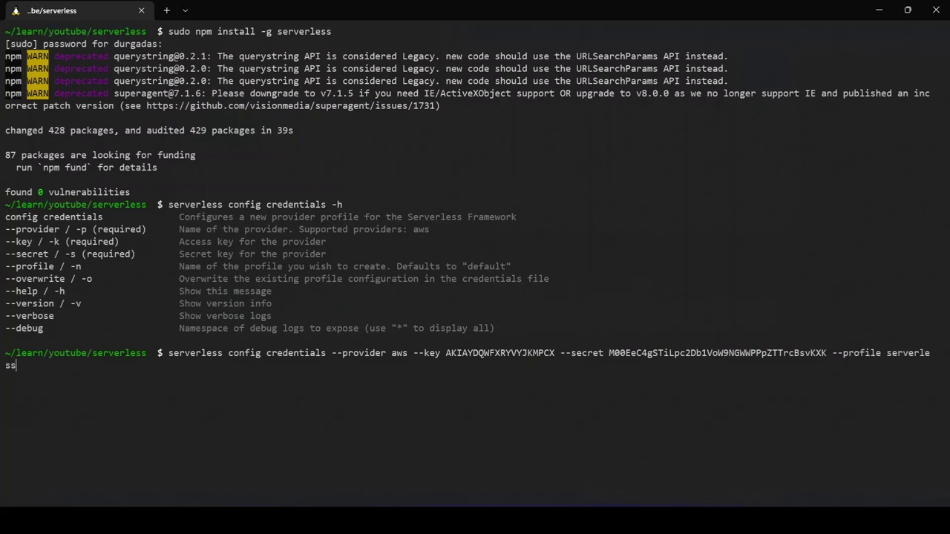
{"action": "type", "text": "-mongo"}
{"action": "key", "text": "Return"}
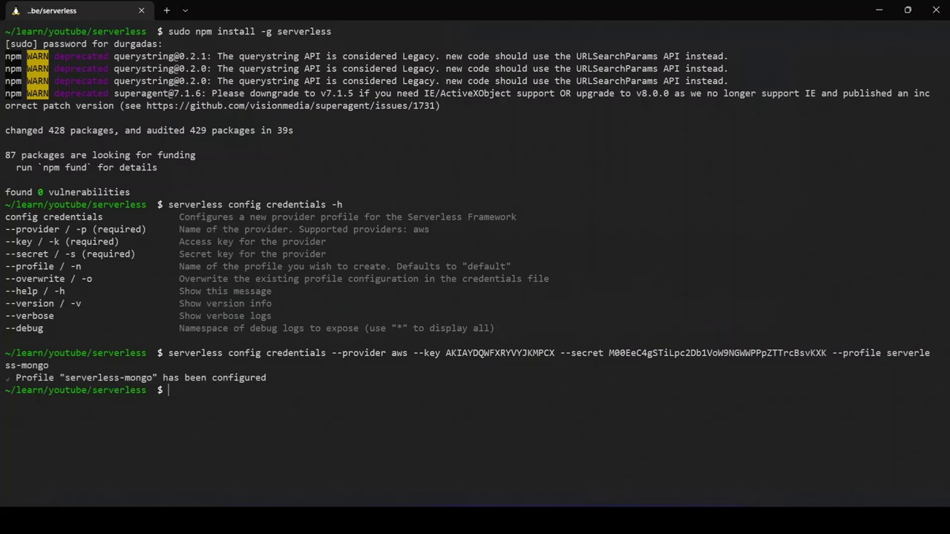
Display the AWS credentials file with 'cat ~/.aws/credentials', completing the path with Tab.
{"action": "left_click_drag", "start_coordinate": [11, 379], "coordinate": [264, 385]}
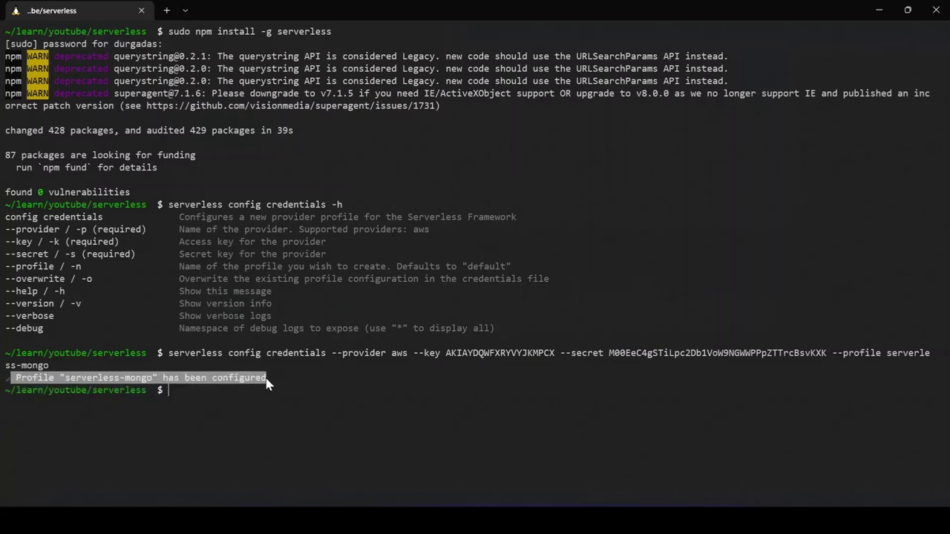
{"action": "left_click", "coordinate": [363, 453]}
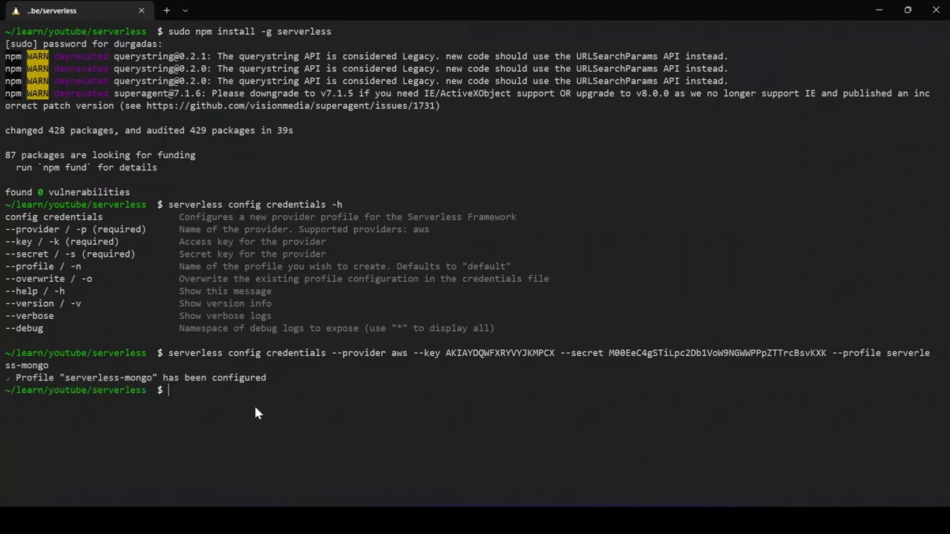
{"action": "type", "text": "cat ~/.aws/."}
{"action": "key", "text": "Tab"}
{"action": "key", "text": "Tab"}
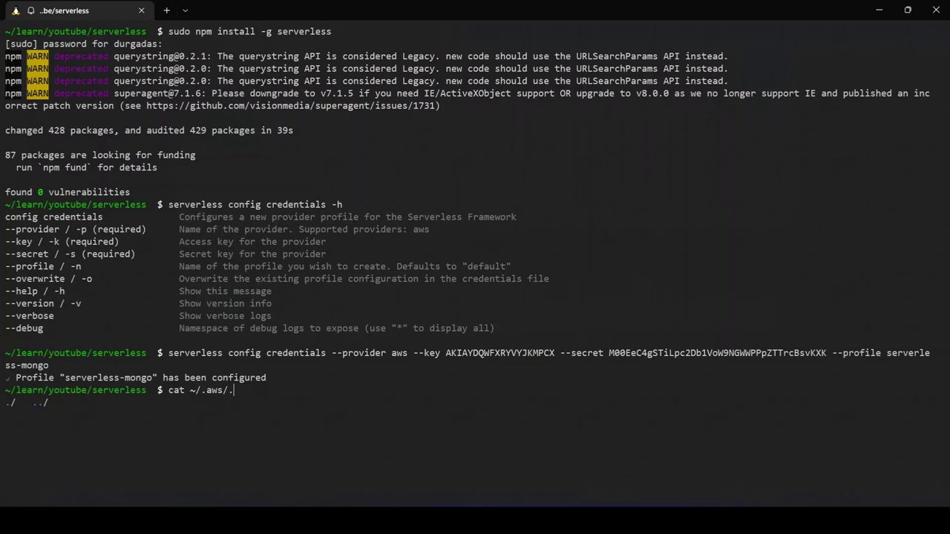
{"action": "type", "text": "cr"}
{"action": "key", "text": "BackSpace"}
{"action": "key", "text": "BackSpace"}
{"action": "key", "text": "BackSpace"}
{"action": "key", "text": "BackSpace"}
{"action": "key", "text": "BackSpace"}
{"action": "type", "text": "s/c"}
{"action": "key", "text": "Tab"}
{"action": "key", "text": "Tab"}
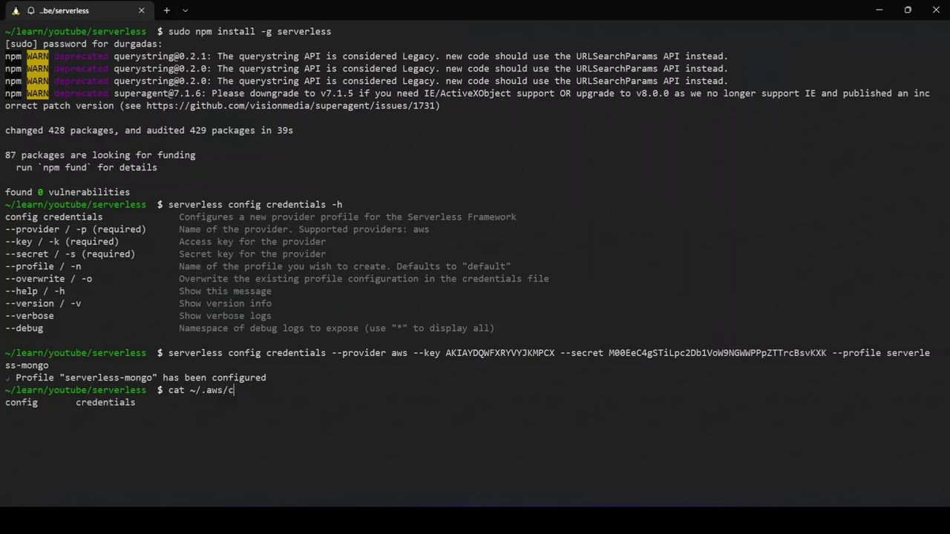
{"action": "type", "text": "r"}
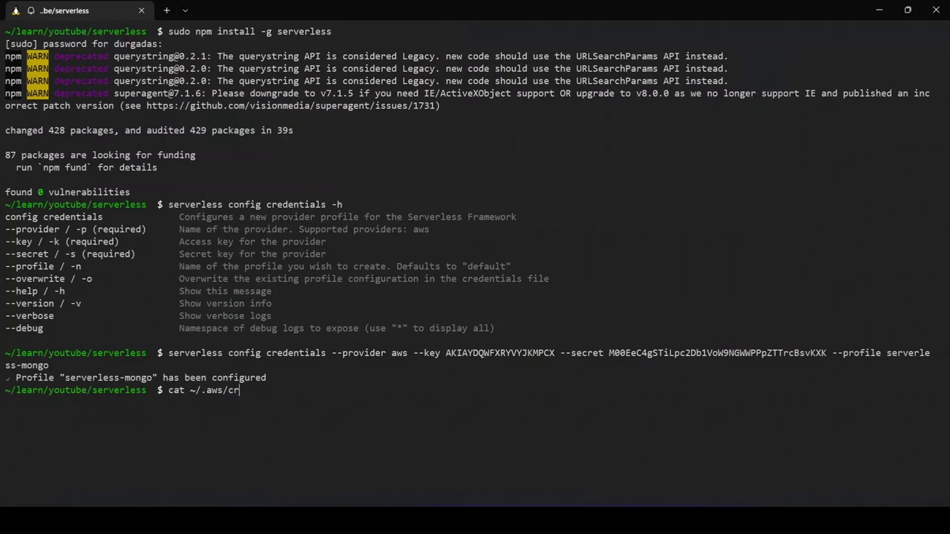
{"action": "type", "text": "e"}
{"action": "key", "text": "Tab"}
{"action": "key", "text": "Return"}
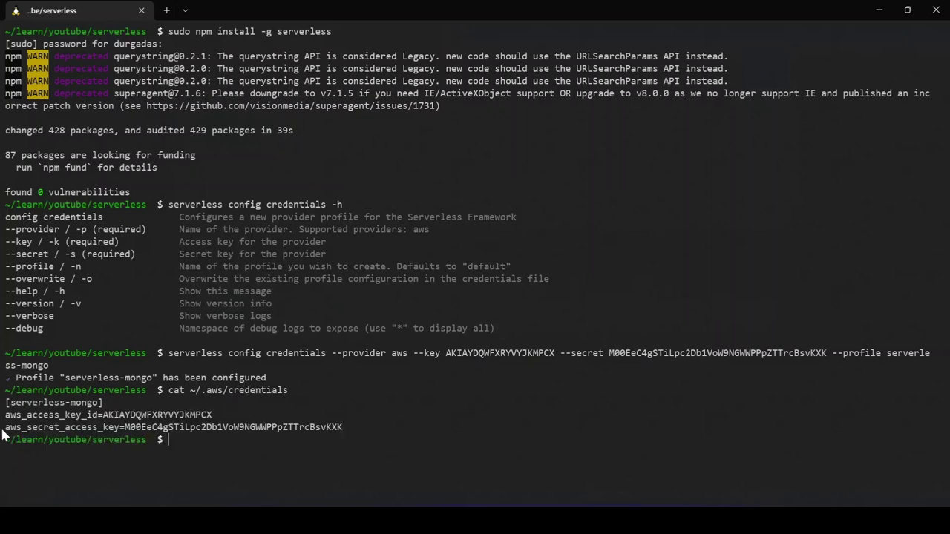
Review the serverless-mongo profile header and access key lines, then clear the terminal.
{"action": "left_click_drag", "start_coordinate": [4, 401], "coordinate": [350, 432]}
{"action": "key", "text": "ctrl+c"}
{"action": "left_click_drag", "start_coordinate": [6, 405], "coordinate": [99, 405]}
{"action": "left_click_drag", "start_coordinate": [6, 413], "coordinate": [103, 428]}
{"action": "key", "text": "ctrl+c"}
{"action": "type", "text": "clear"}
{"action": "key", "text": "Return"}
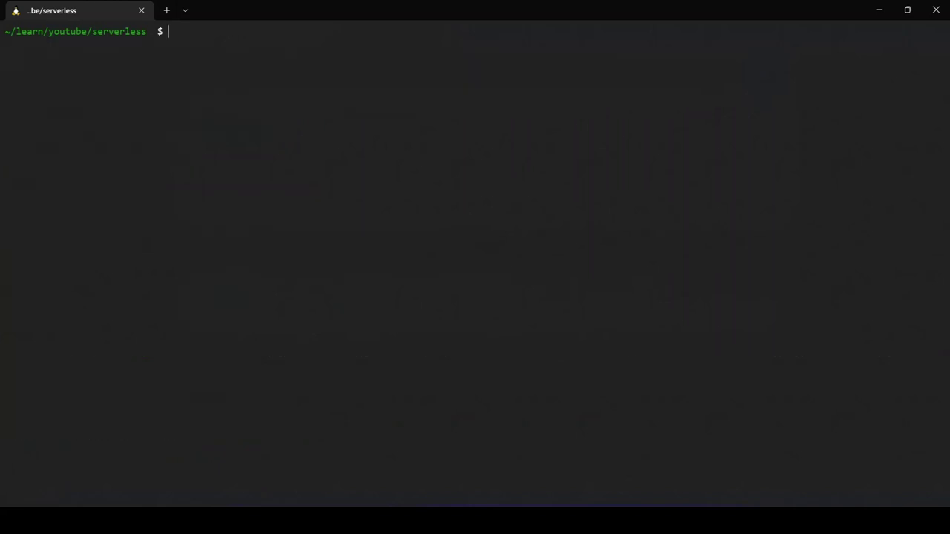